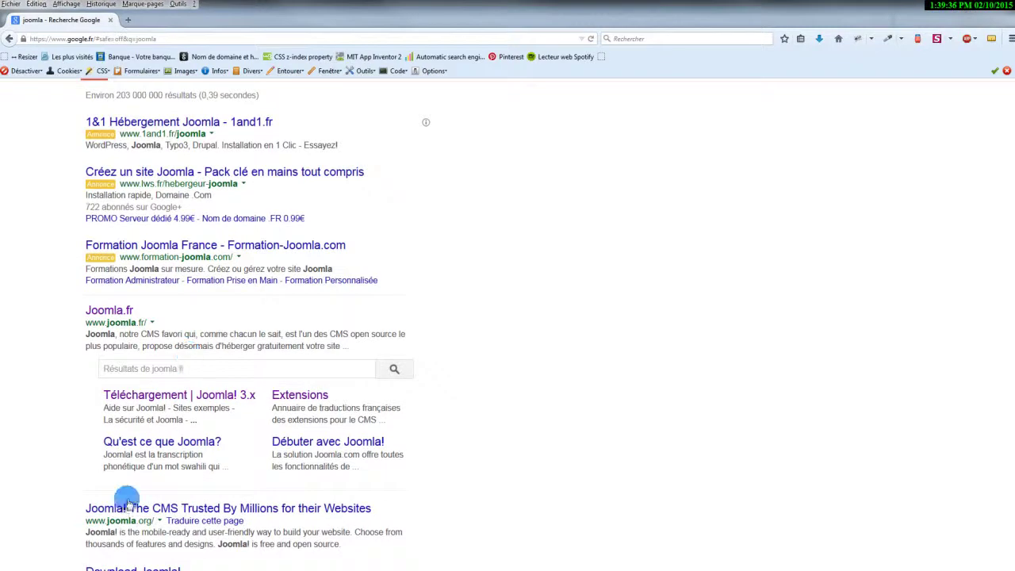
Open the Joomla.fr result from the Google search results for 'joomla'.
left_click(107, 309)
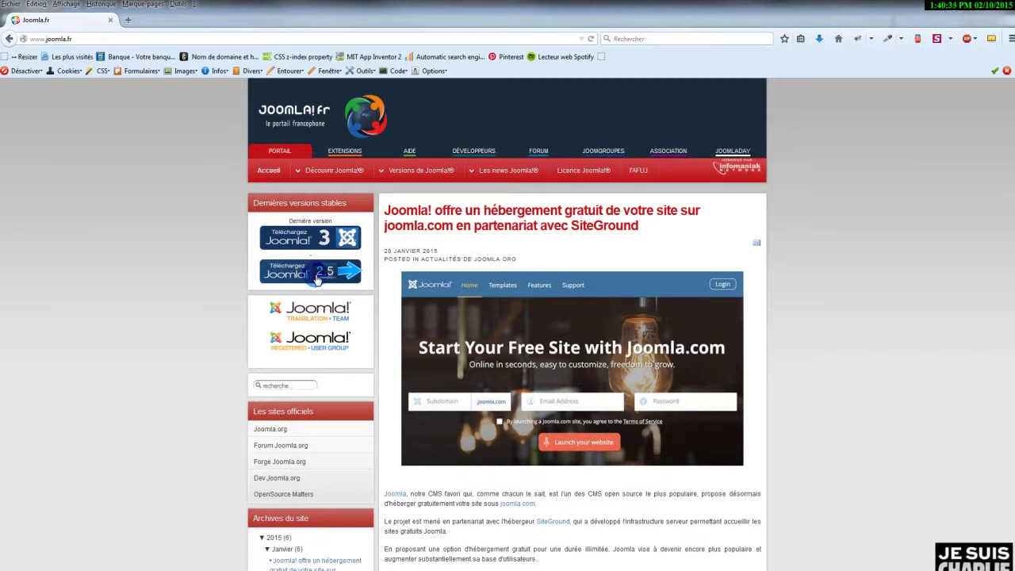
Save Joomla_3.3.6-Stable-Full_Package_French_v2.zip to Téléchargements, replacing the existing copy.
left_click(321, 240)
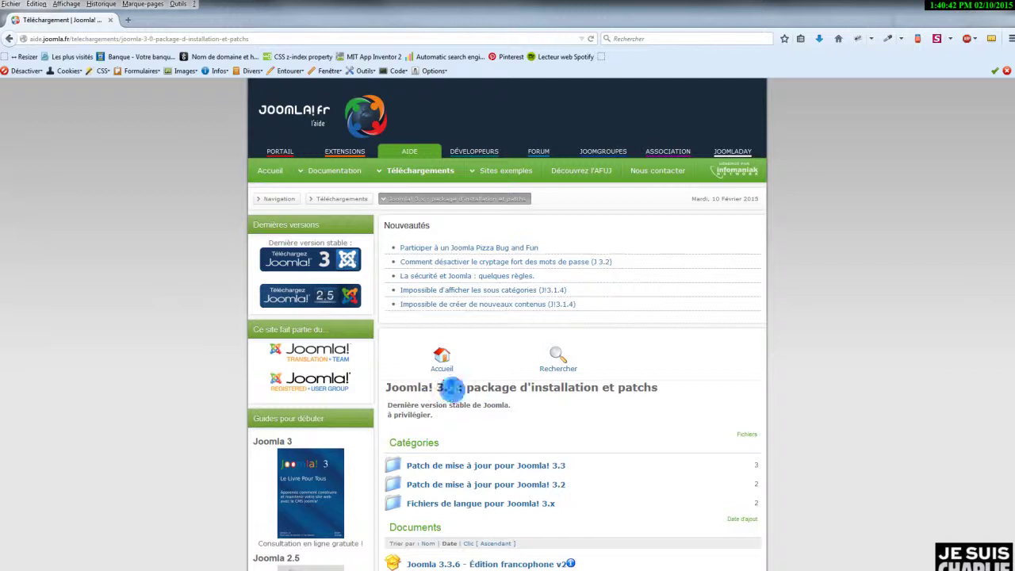
double_click(449, 388)
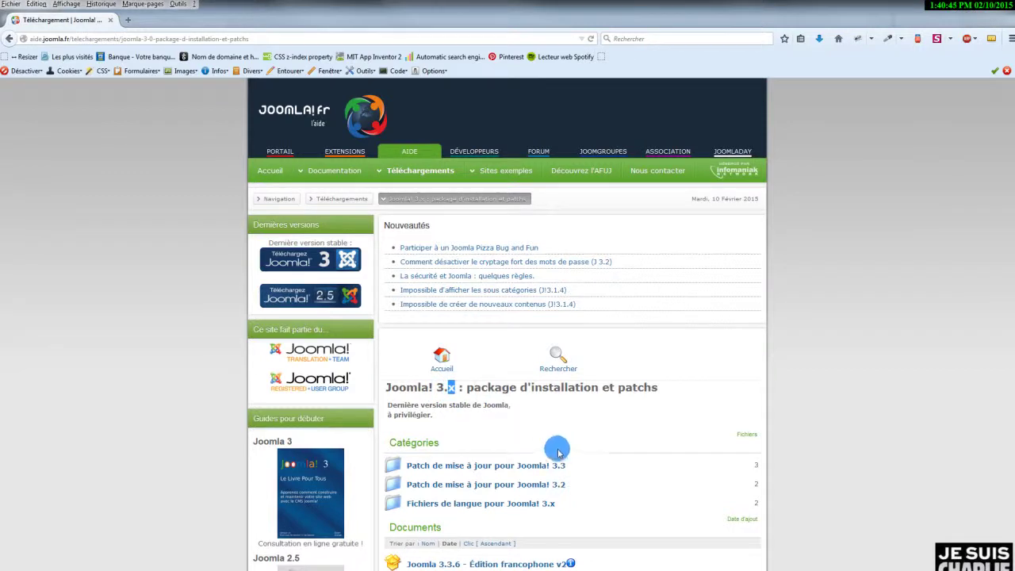
scroll(560, 480, "down", 2)
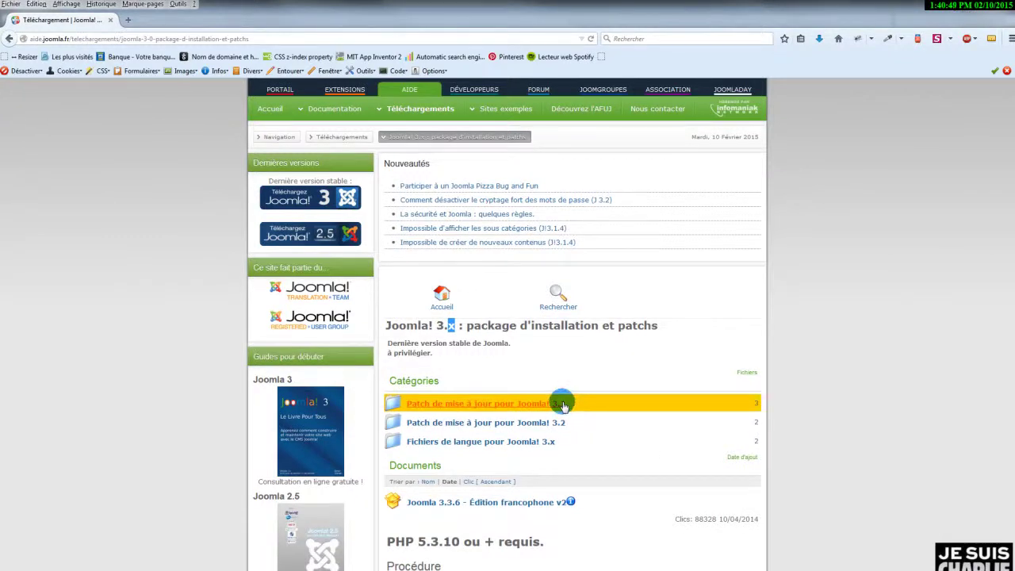
left_click(438, 504)
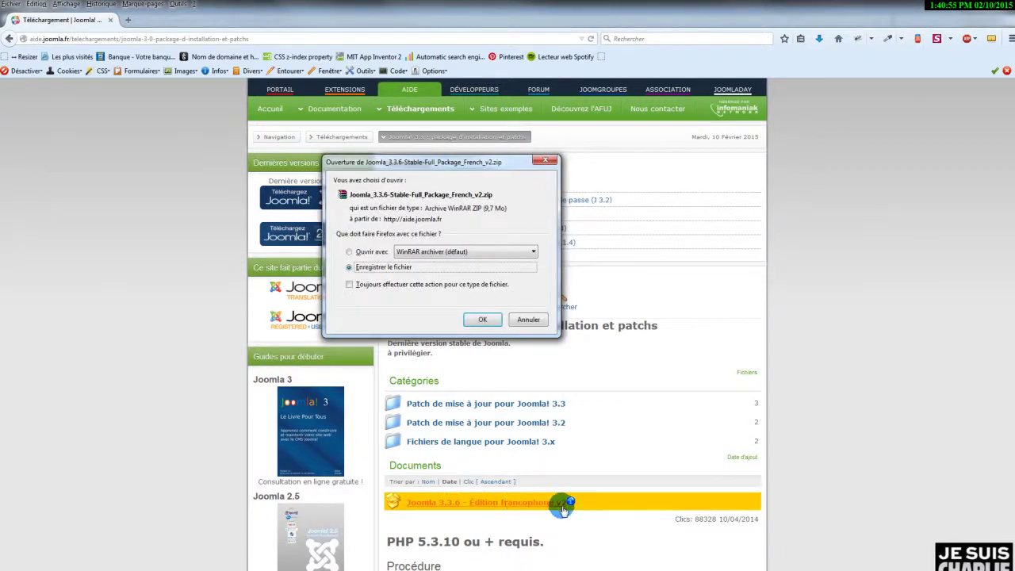
left_click(482, 318)
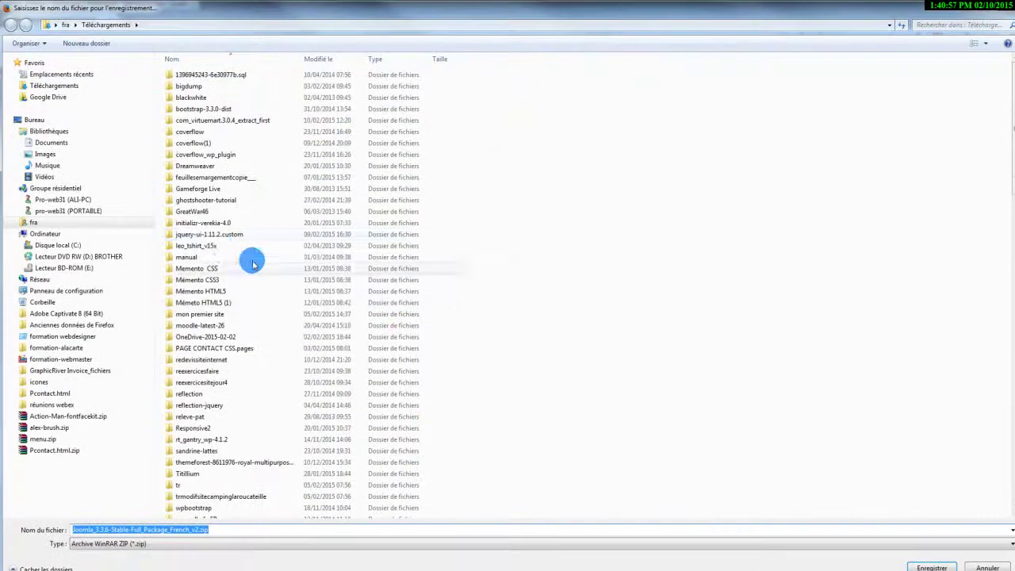
left_click(926, 564)
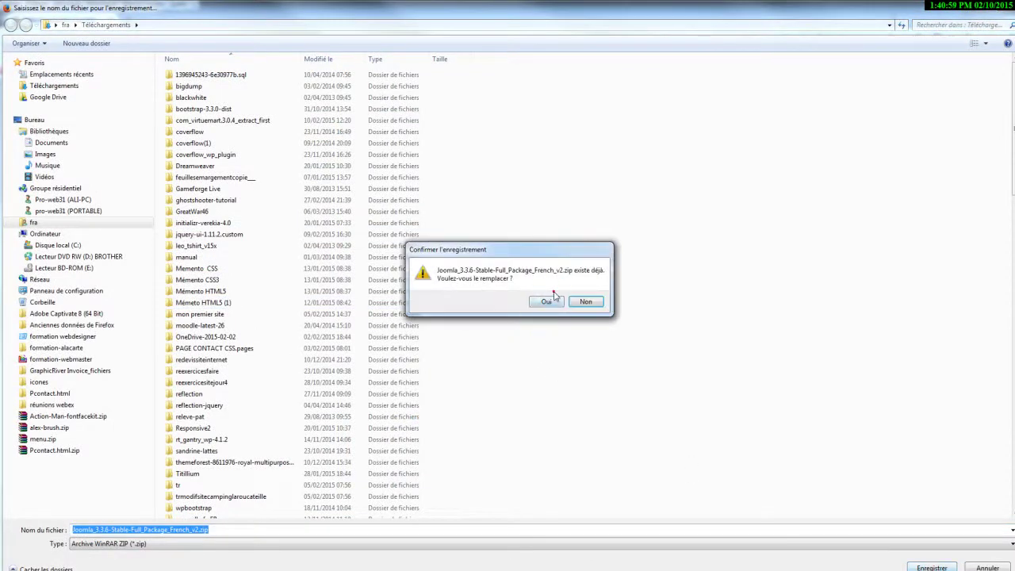
left_click(546, 302)
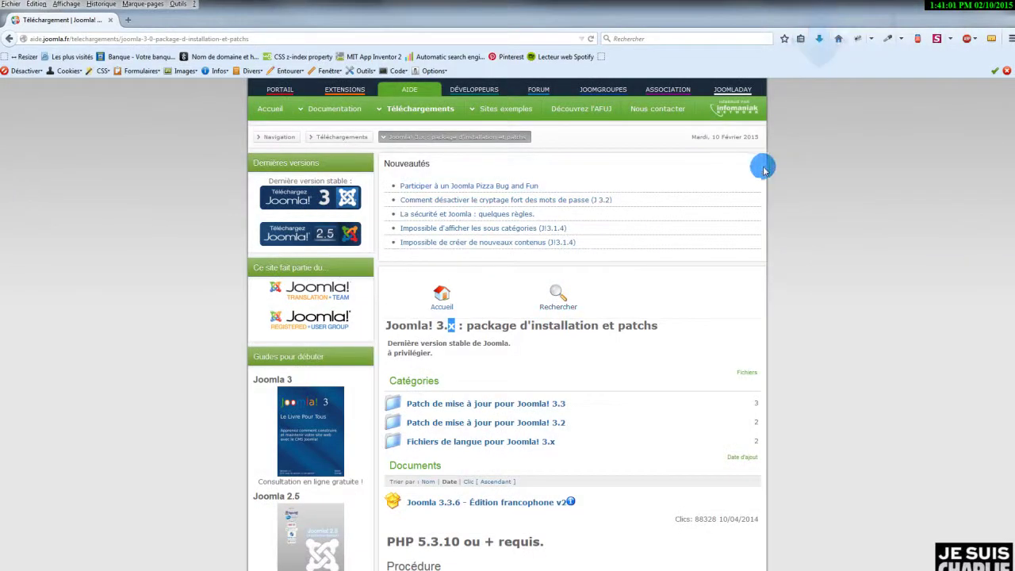
left_click(820, 39)
Extract the Joomla 3.3.6 zip in Téléchargements with Extraire ici, moving the progress window aside.
left_click(811, 69)
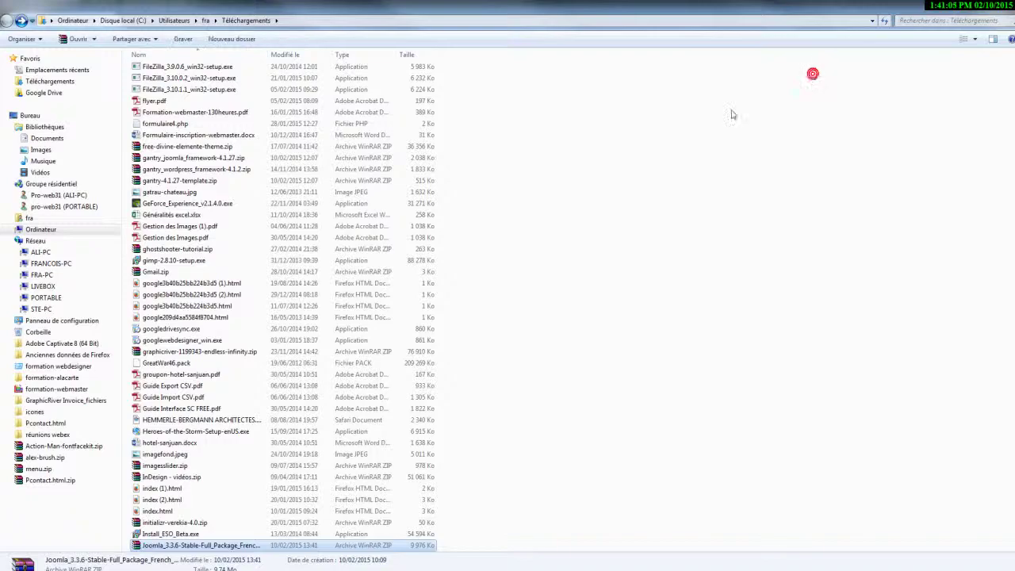
right_click(239, 545)
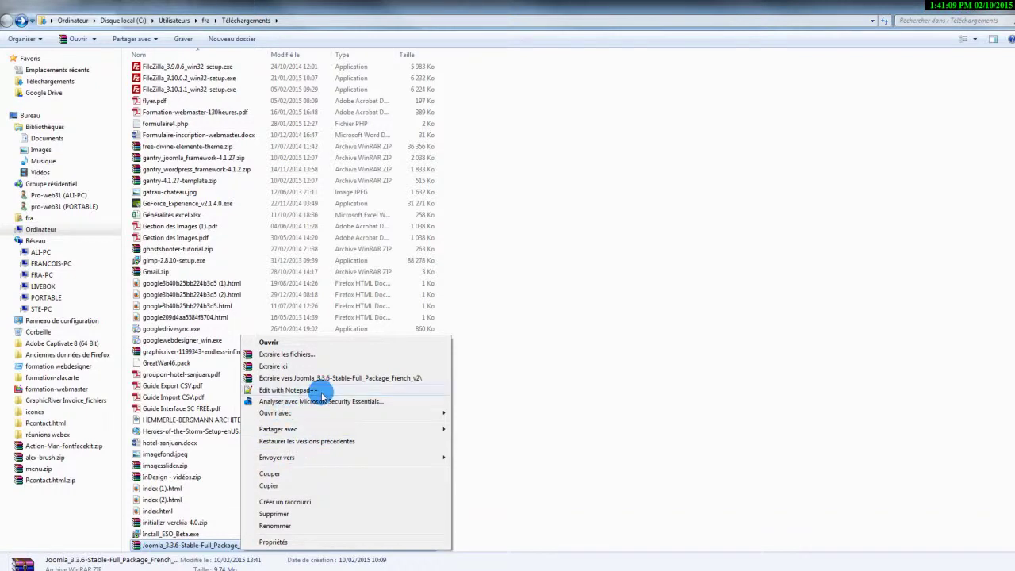
left_click(287, 366)
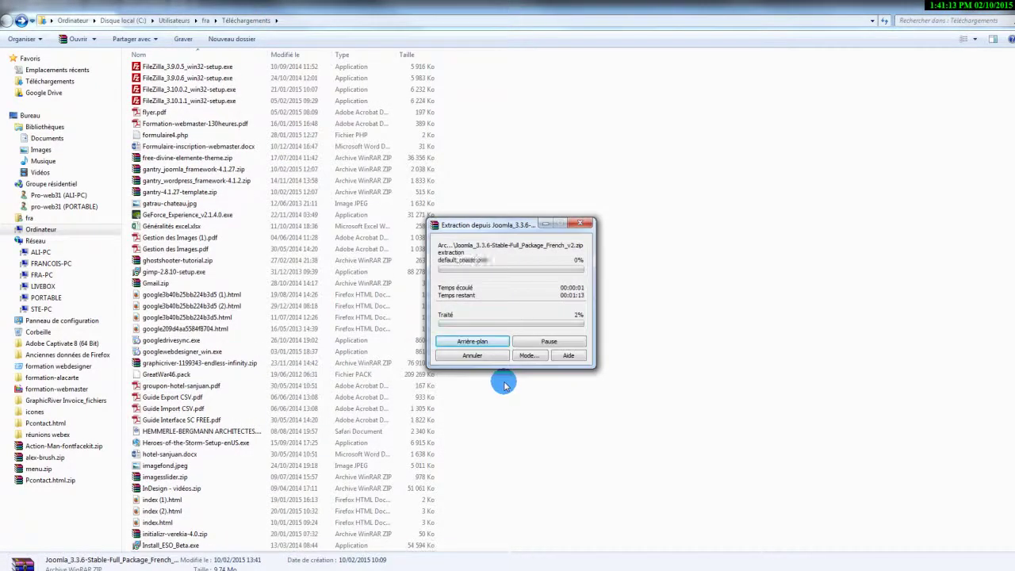
left_click(661, 233)
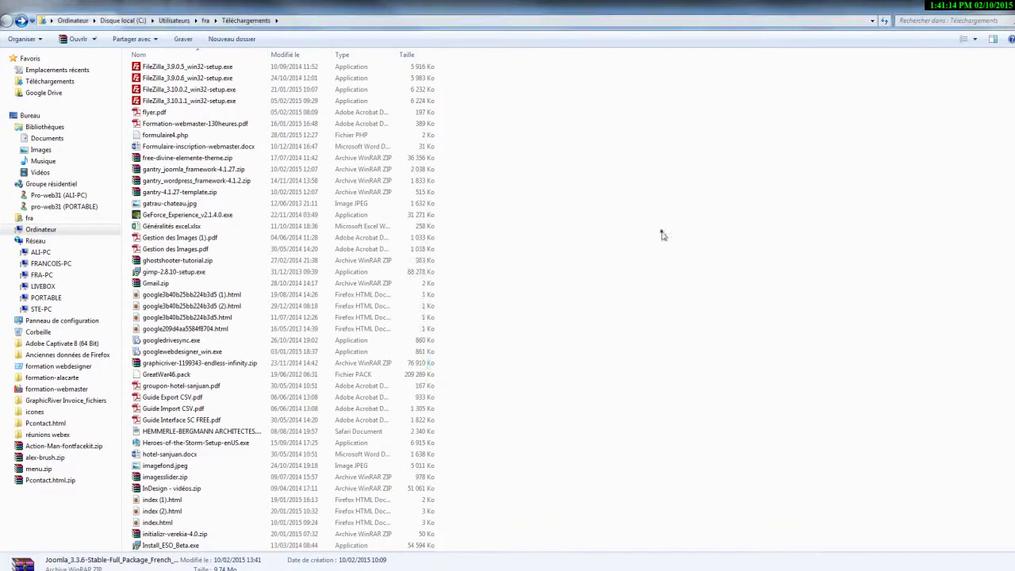
left_click(976, 9)
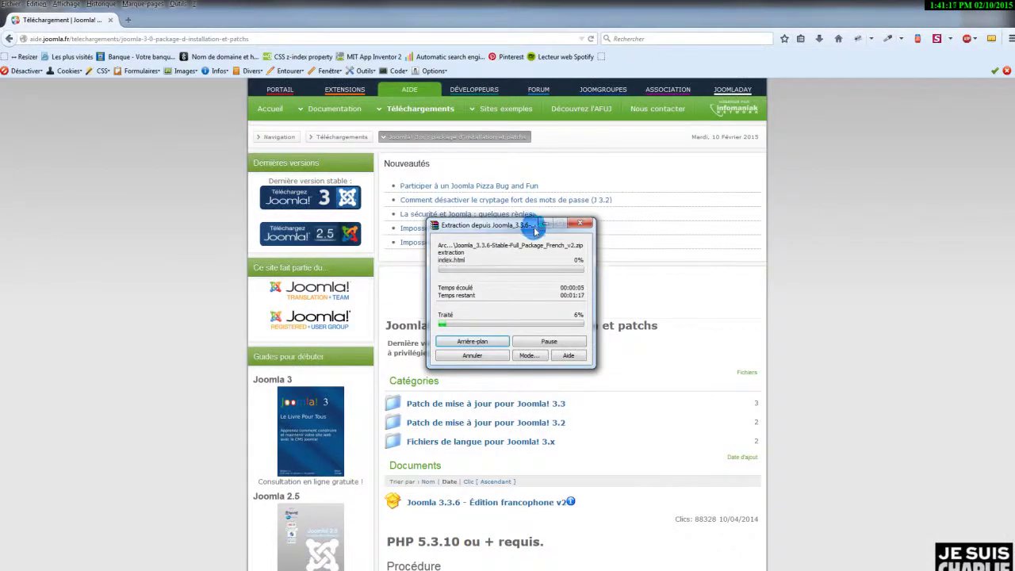
left_click_drag(531, 227, 0, 316)
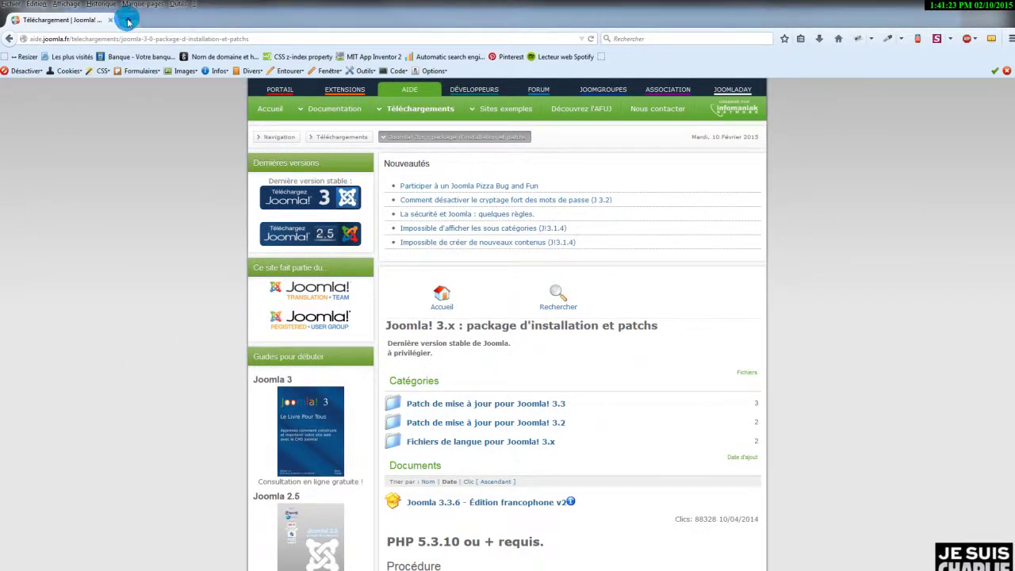
Load localhost in a new tab, close the XAMPP Control Panel, and open phpMyAdmin.
left_click(127, 22)
left_click(202, 37)
type("localhost/")
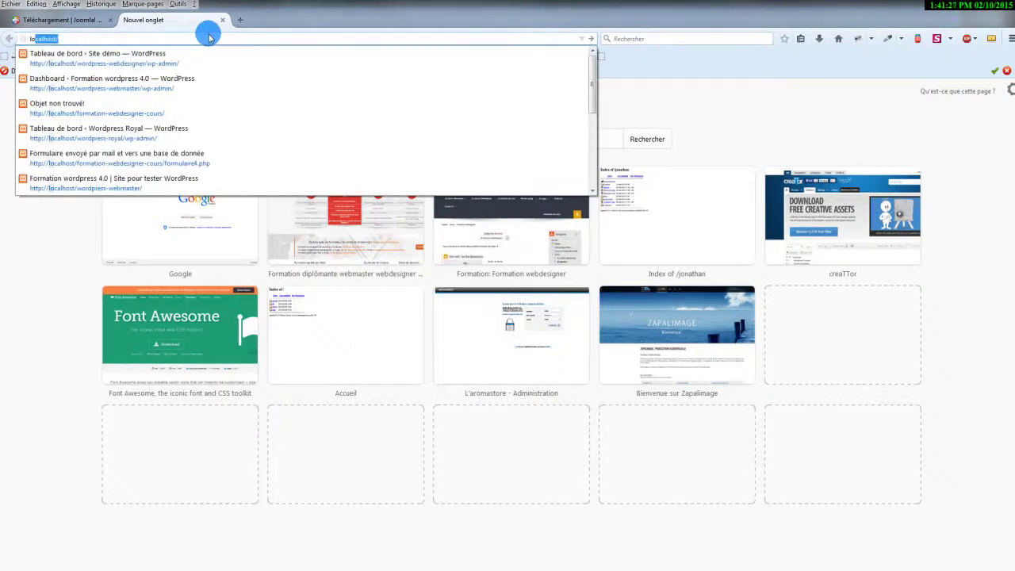
key("Return")
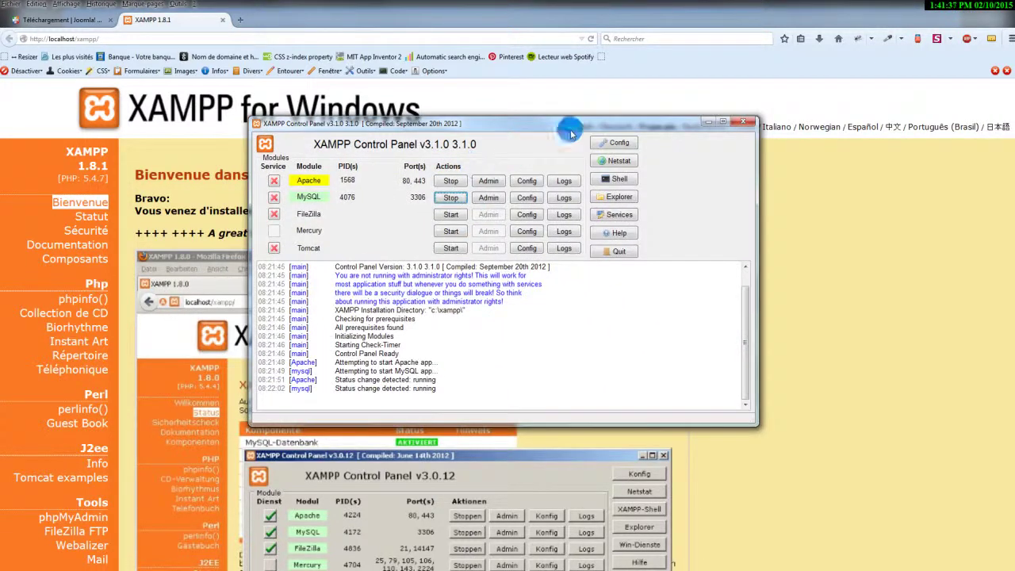
left_click(742, 122)
left_click(74, 516)
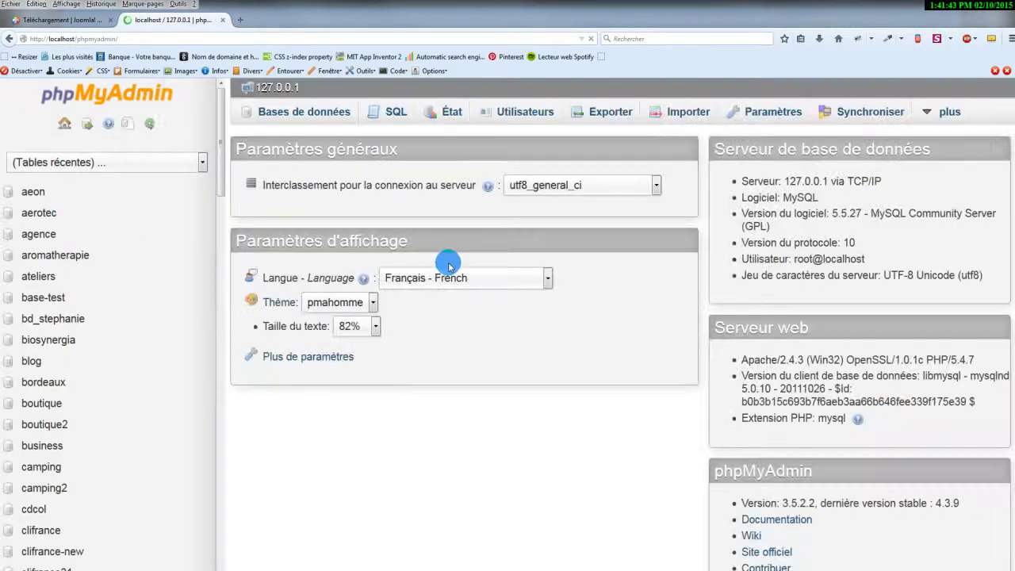
Create the joomla3 database under Bases de données, then close the phpMyAdmin tab.
left_click(284, 113)
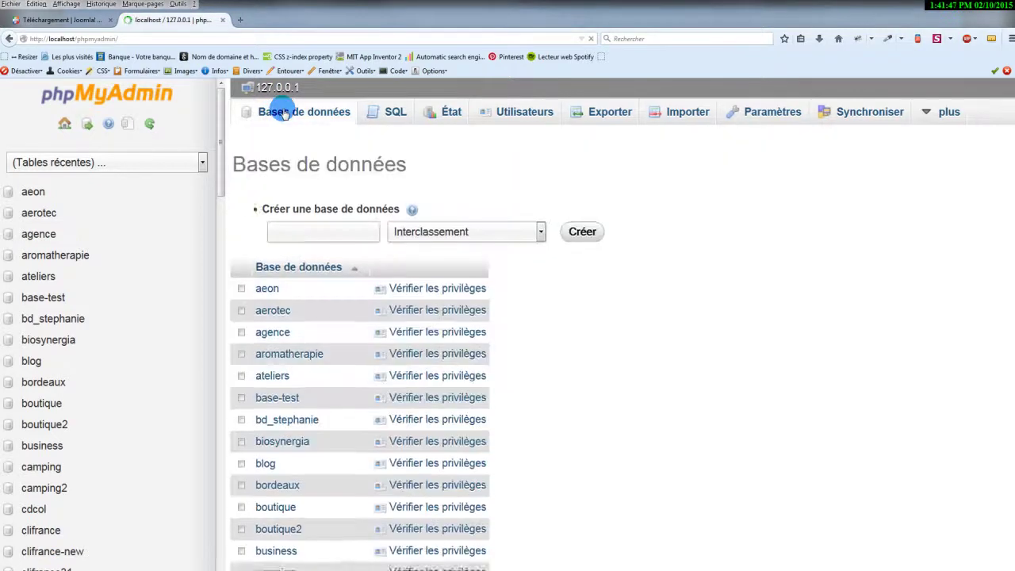
left_click(295, 235)
type("jo")
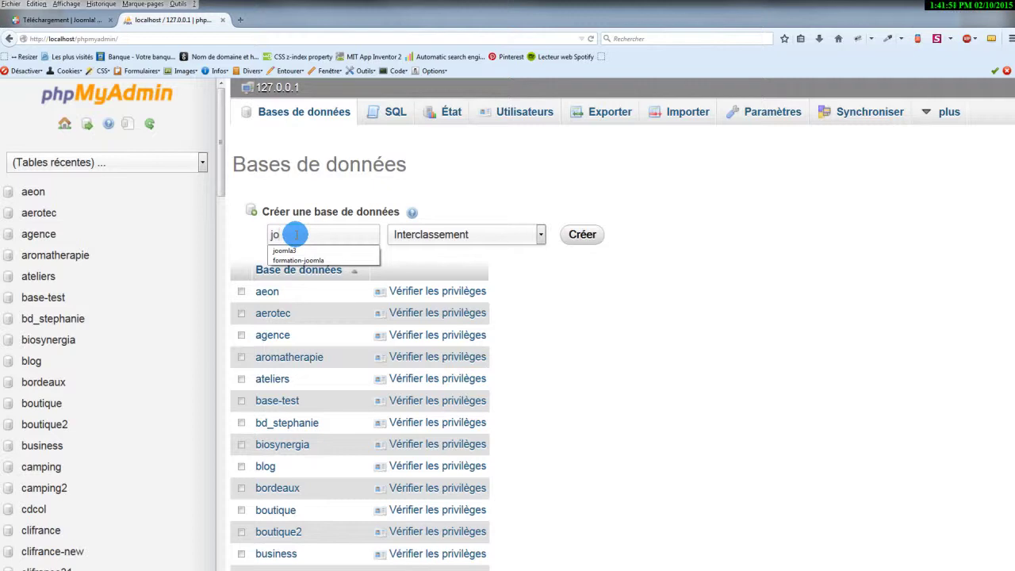
type("omla")
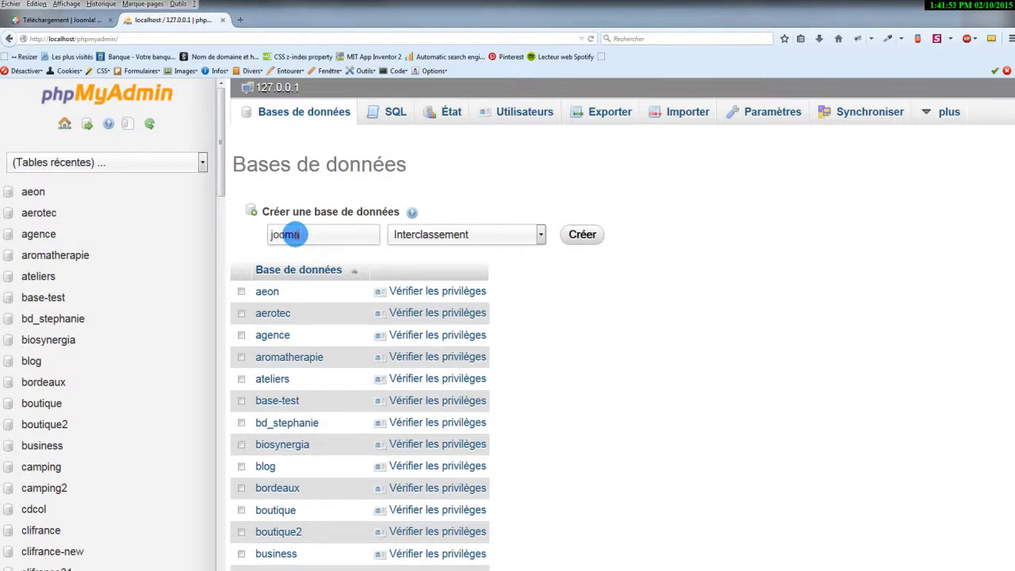
key("BackSpace")
type("a3")
key("Return")
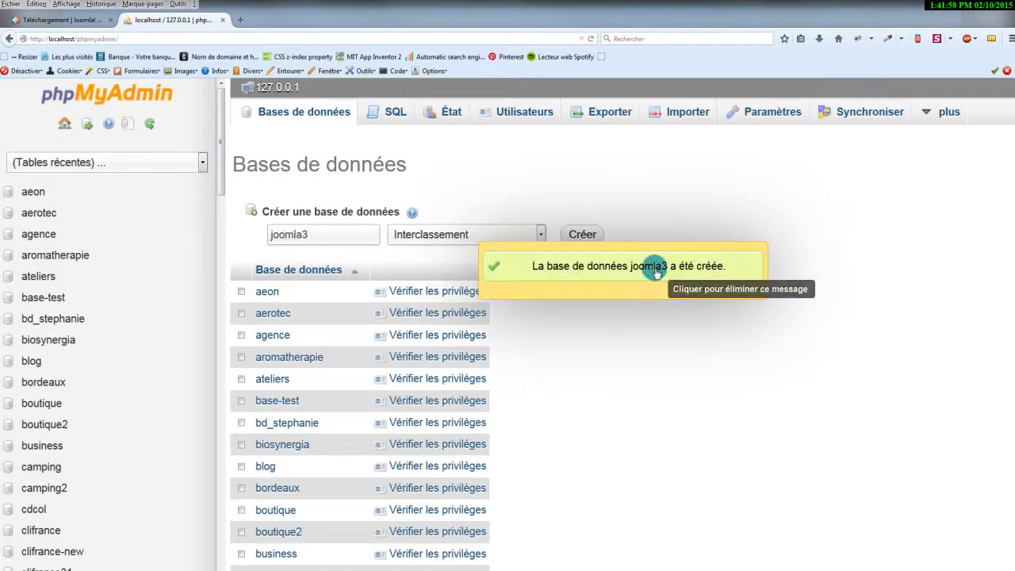
left_click_drag(222, 176, 195, 347)
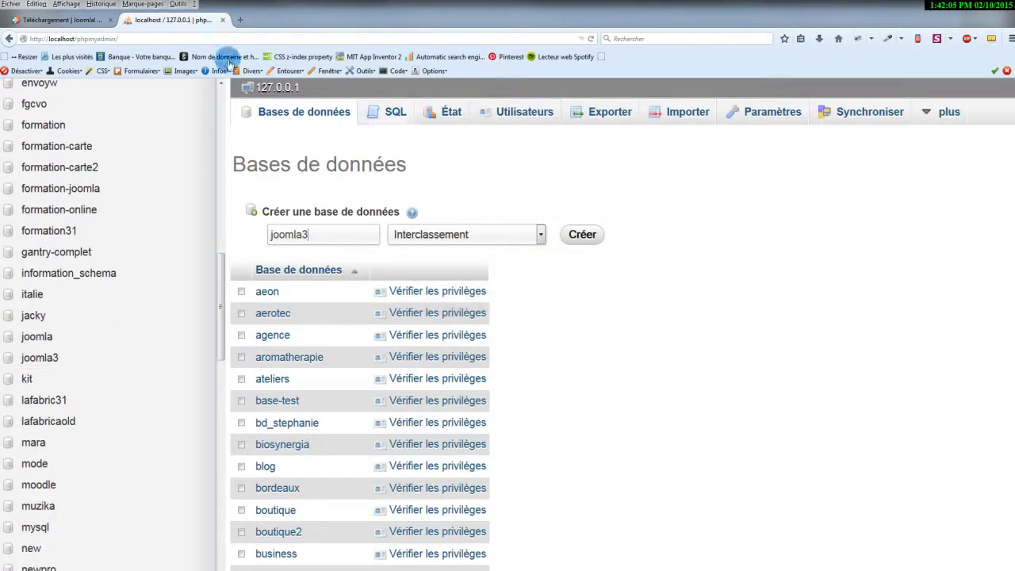
left_click(224, 23)
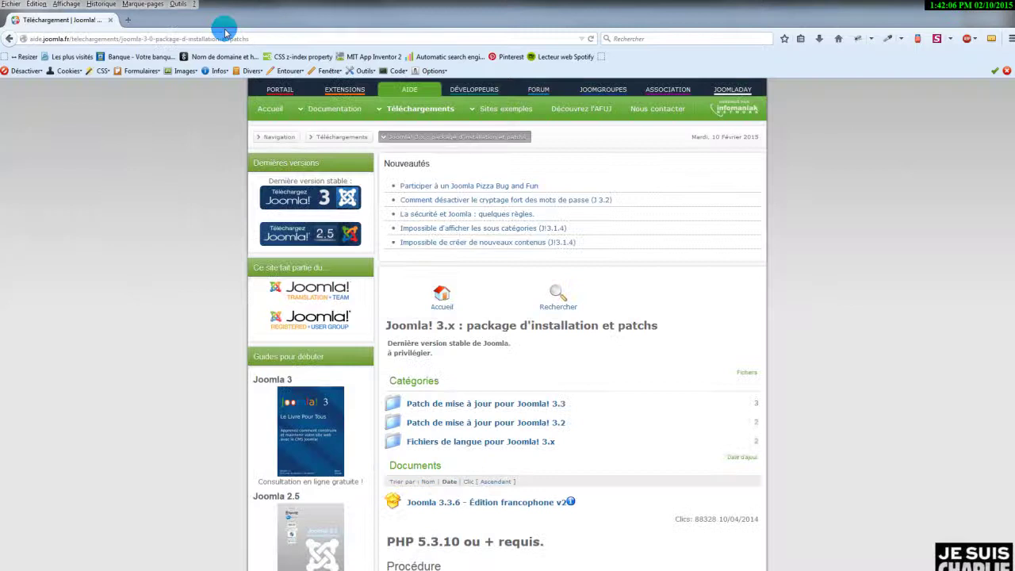
Close the browser and reposition the htdocs window, briefly inspecting the formation31-test folder.
left_click(113, 23)
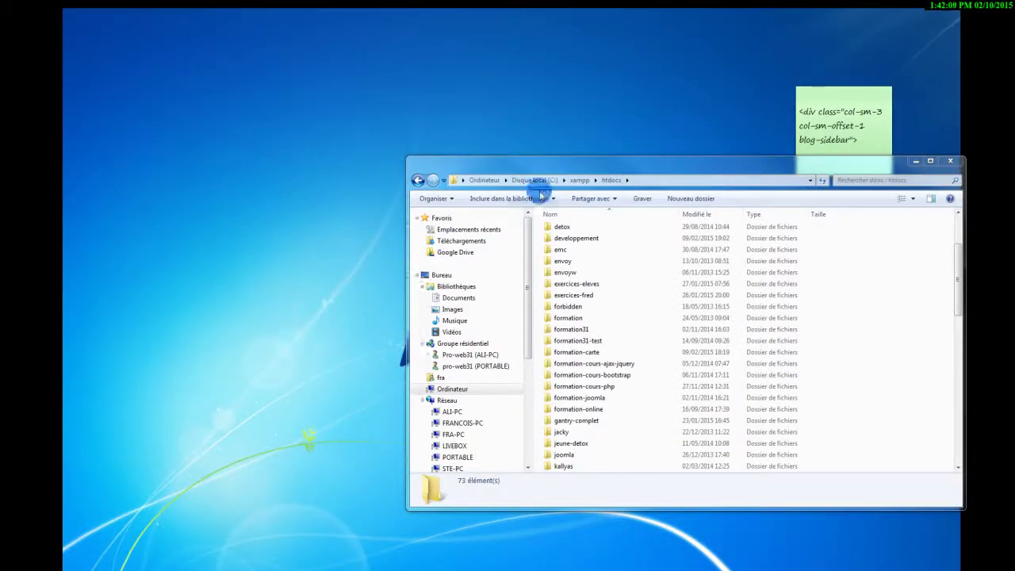
left_click_drag(555, 163, 319, 93)
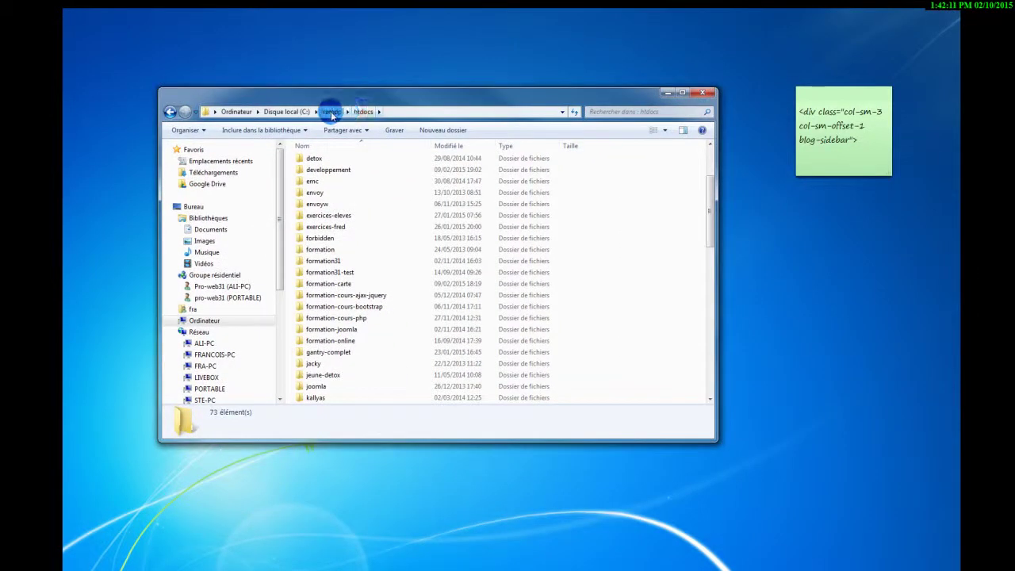
left_click(327, 272)
right_click(361, 271)
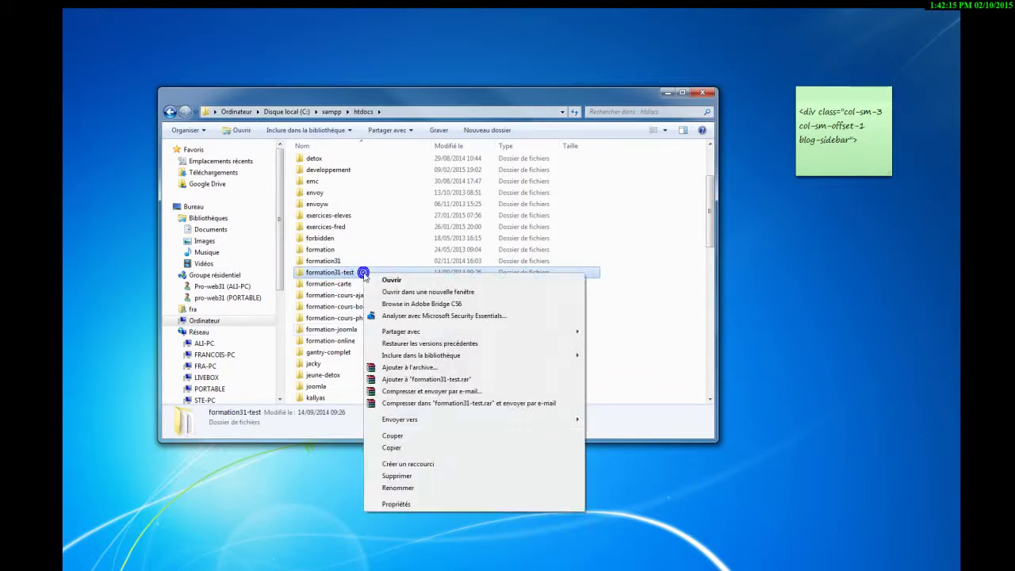
left_click(332, 192)
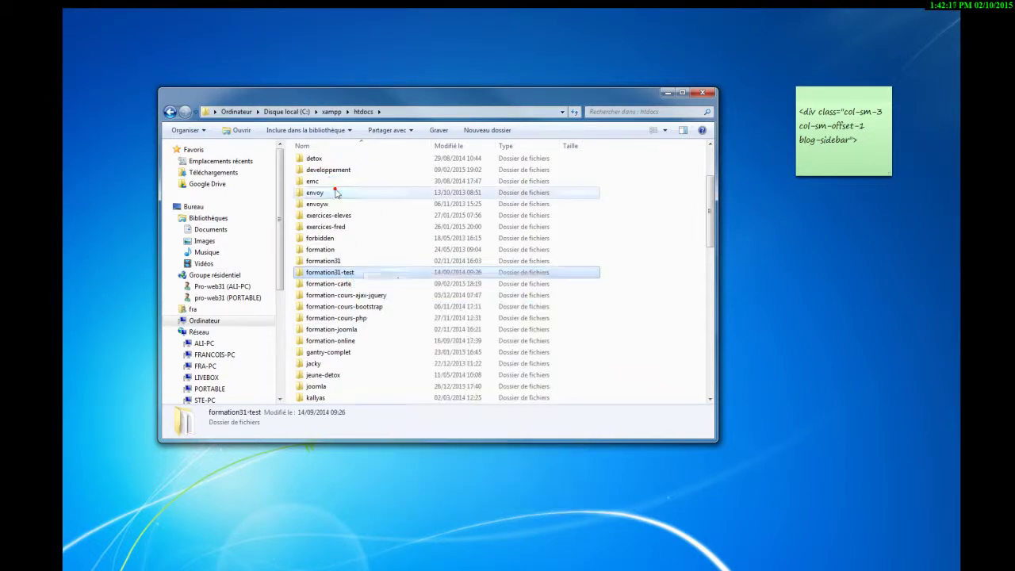
Make a new folder named joomla3 in htdocs and open it.
left_click(507, 131)
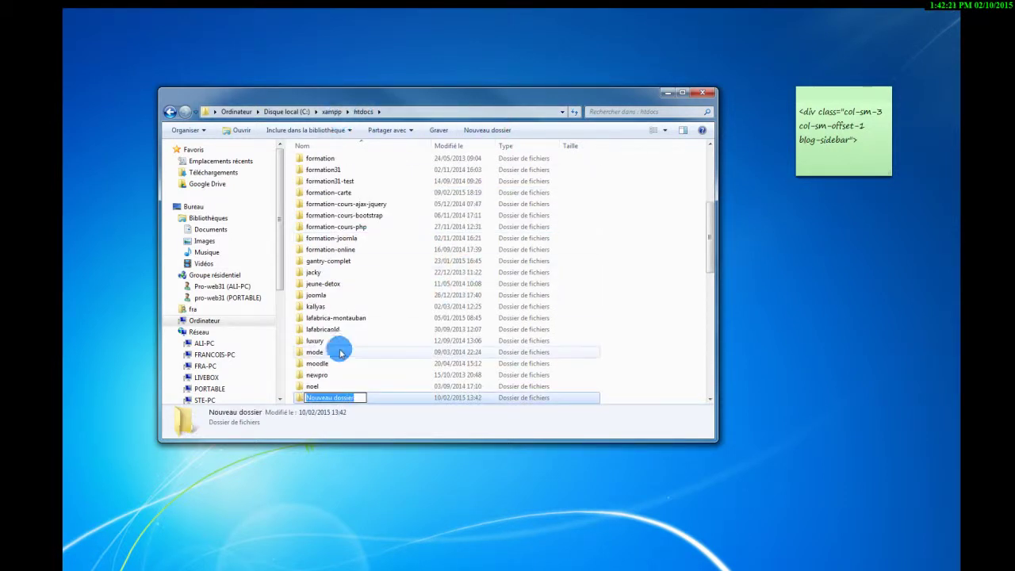
type("jo")
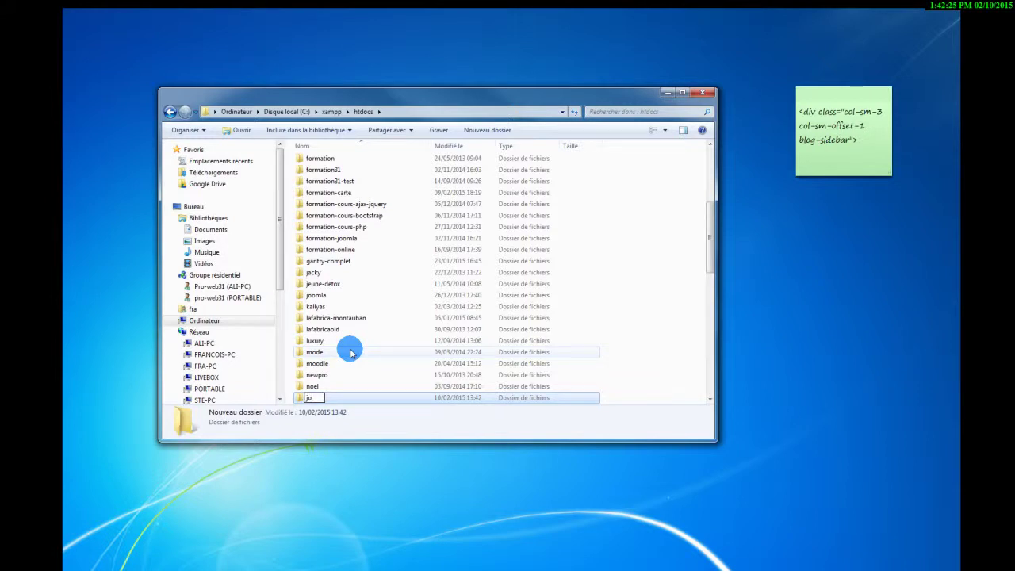
type("omla3")
key("Return")
double_click(339, 307)
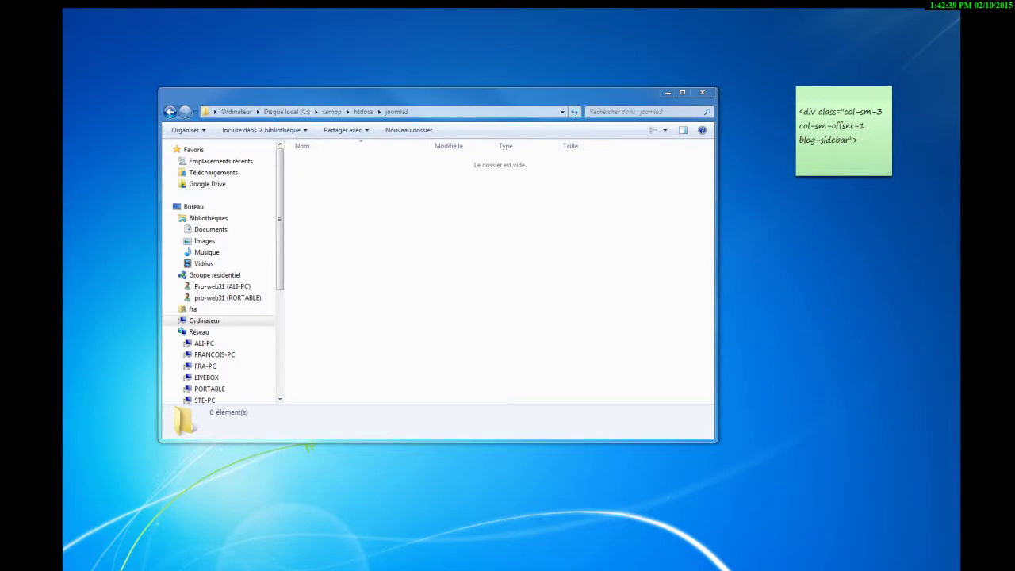
Select all 24 Joomla package items and drag them into htdocs\joomla3.
left_click(585, 347)
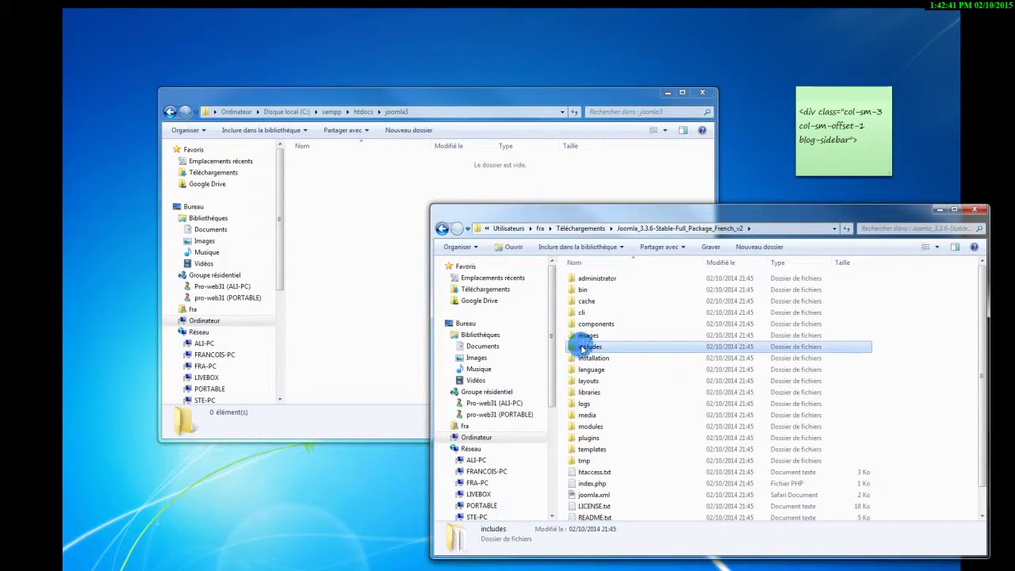
key("ctrl+a")
scroll(619, 341, "down", 1)
left_click_drag(591, 379, 339, 309)
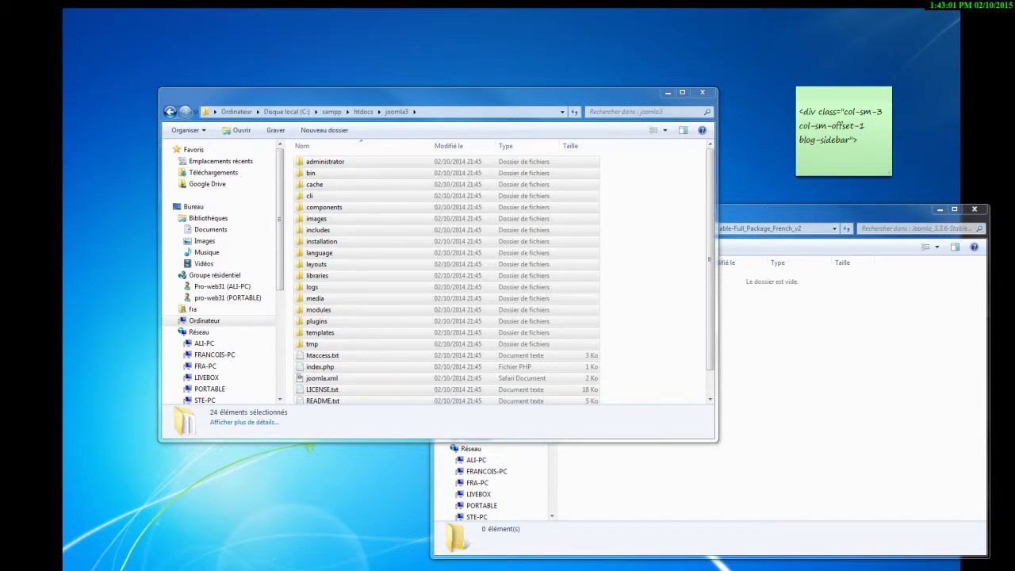
left_click(237, 49)
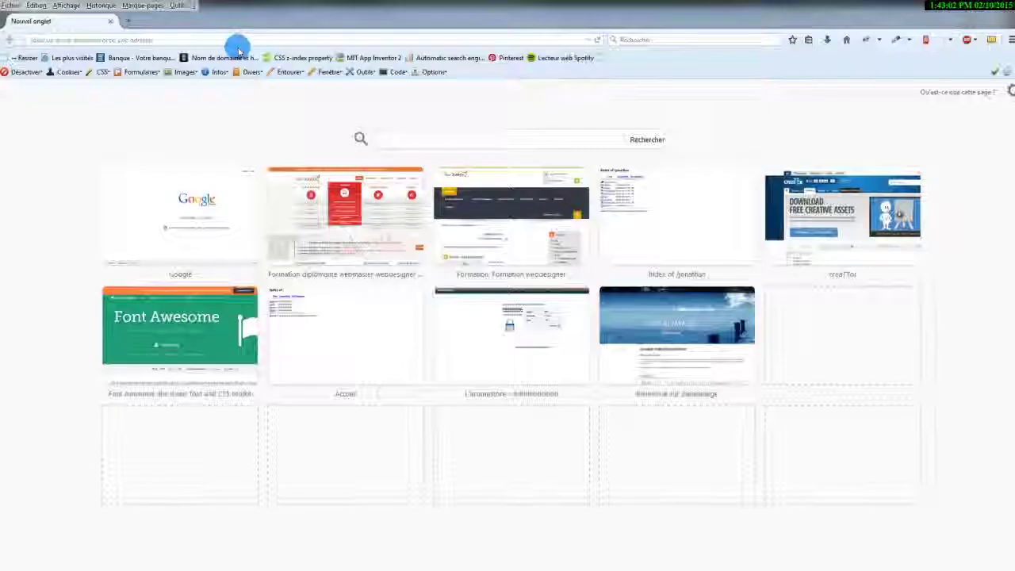
Load the installer at localhost/joomla3, zoom out, and fill in site name Joomla 3.
left_click(185, 40)
type("localhost/")
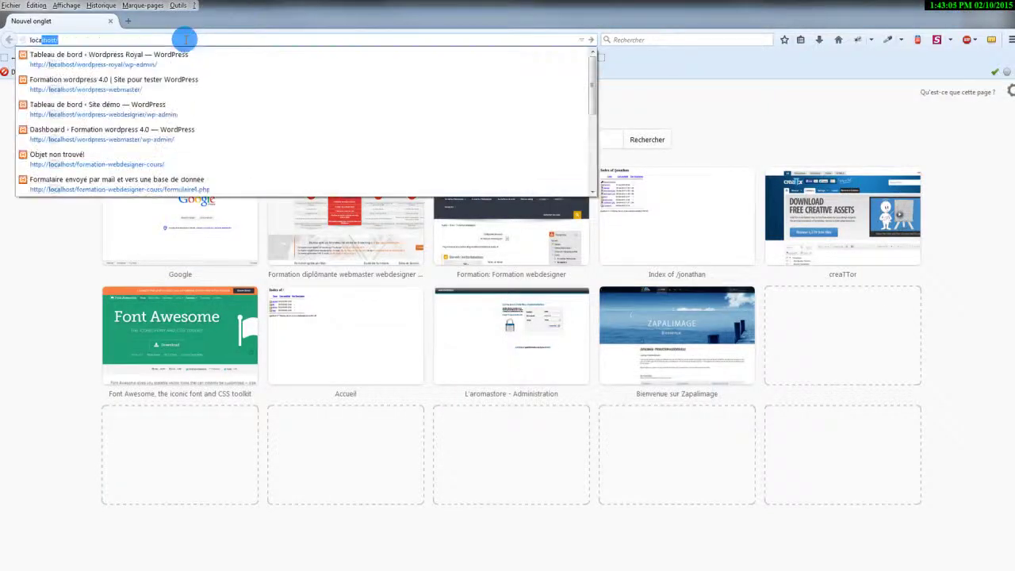
key("Right")
type("joom")
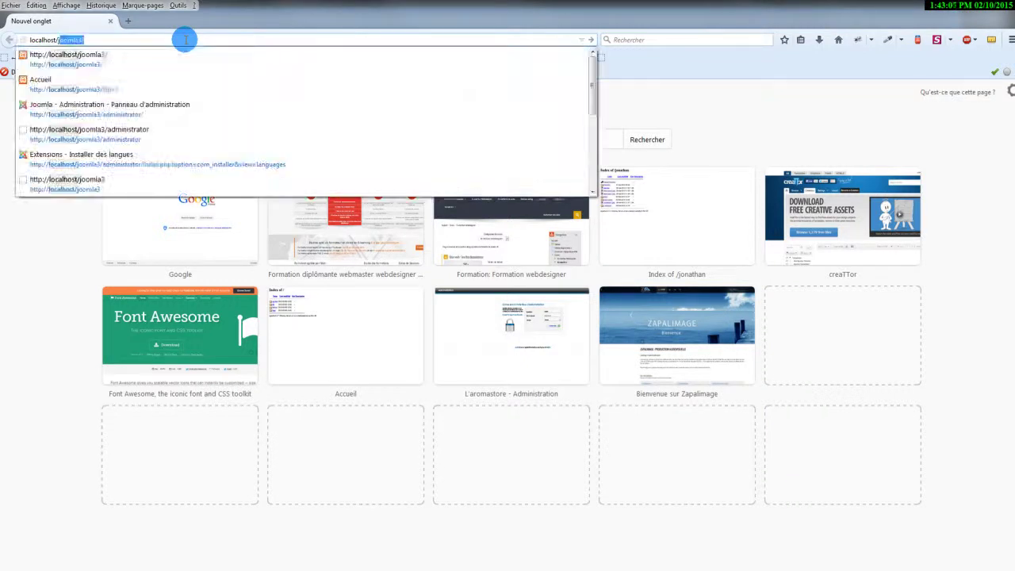
type("la")
key("Return")
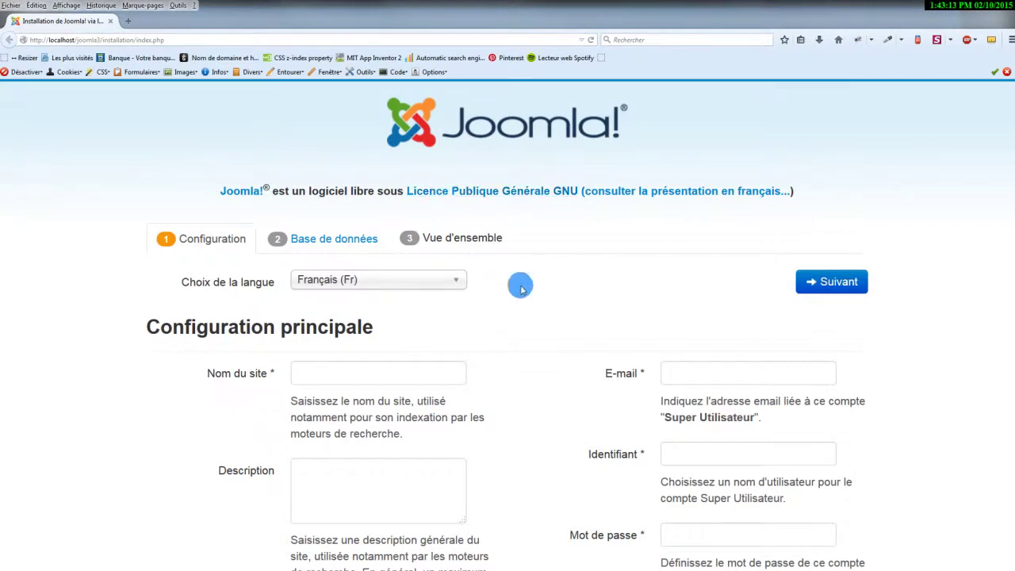
key("ctrl+minus")
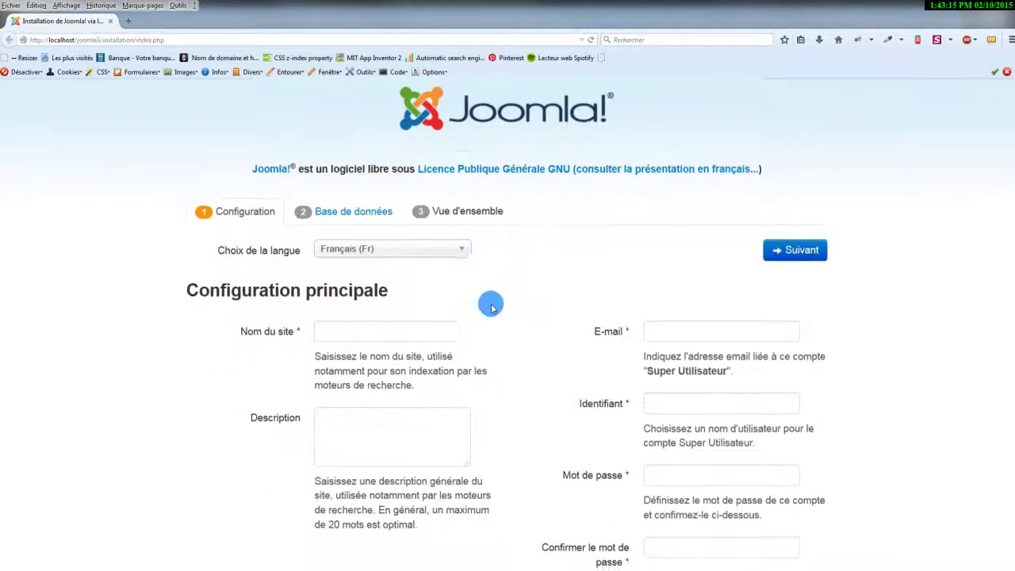
scroll(494, 306, "down", 2)
left_click(361, 256)
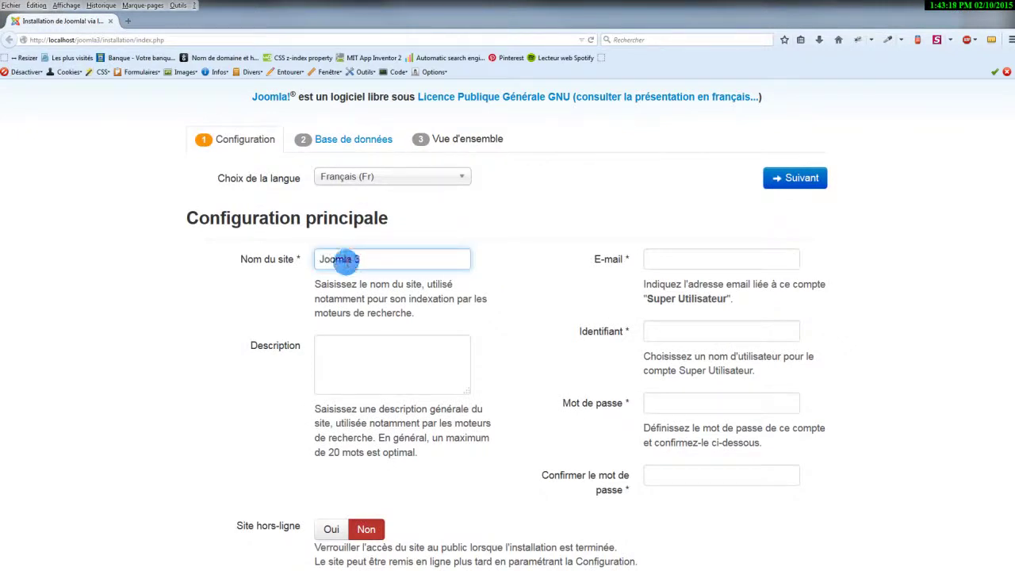
left_click(363, 363)
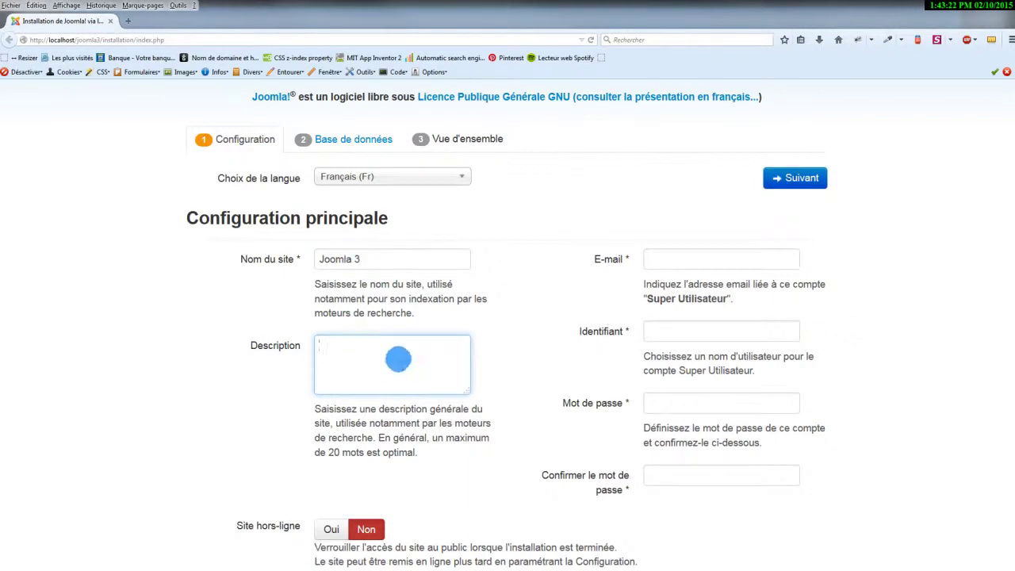
Enter the admin e-mail, username and password, submit, and dismiss the invalid-token alert.
left_click(723, 254)
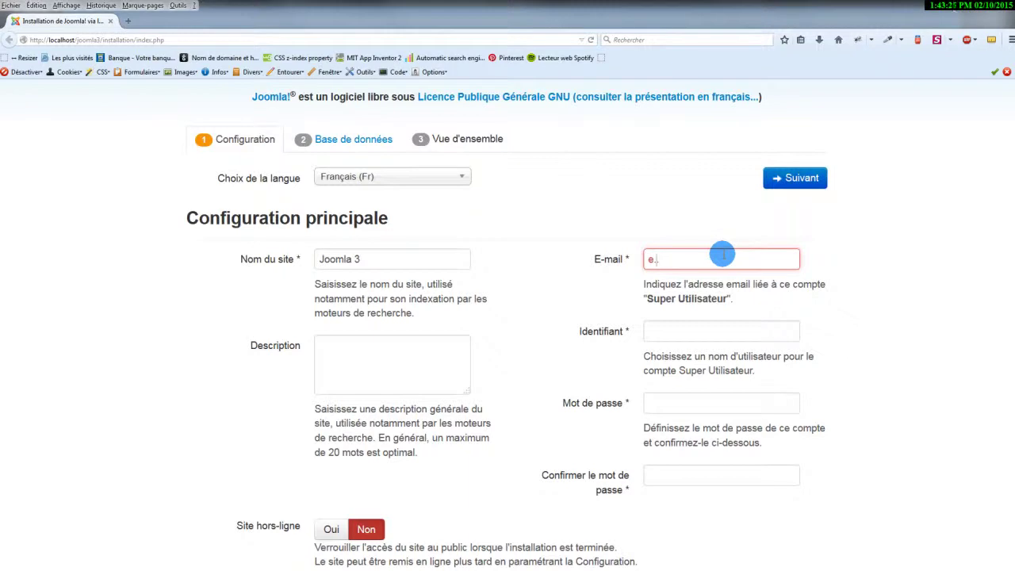
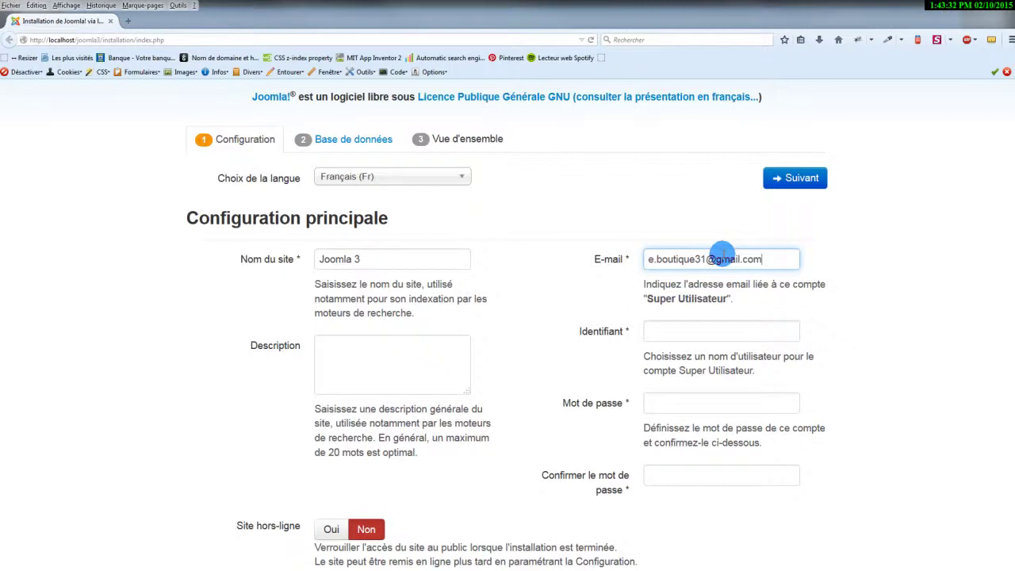
left_click(676, 332)
type("stadmin")
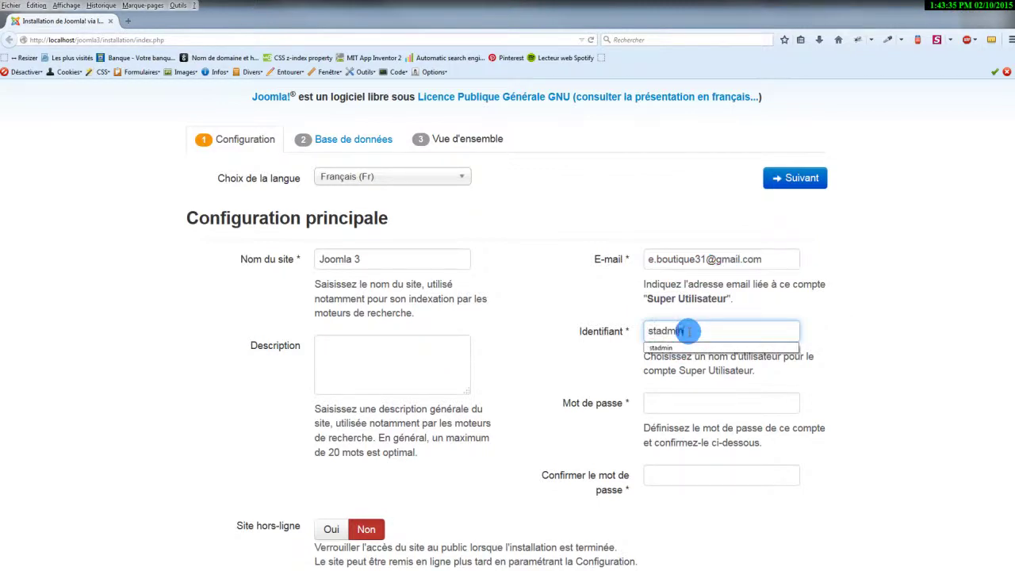
key("Tab")
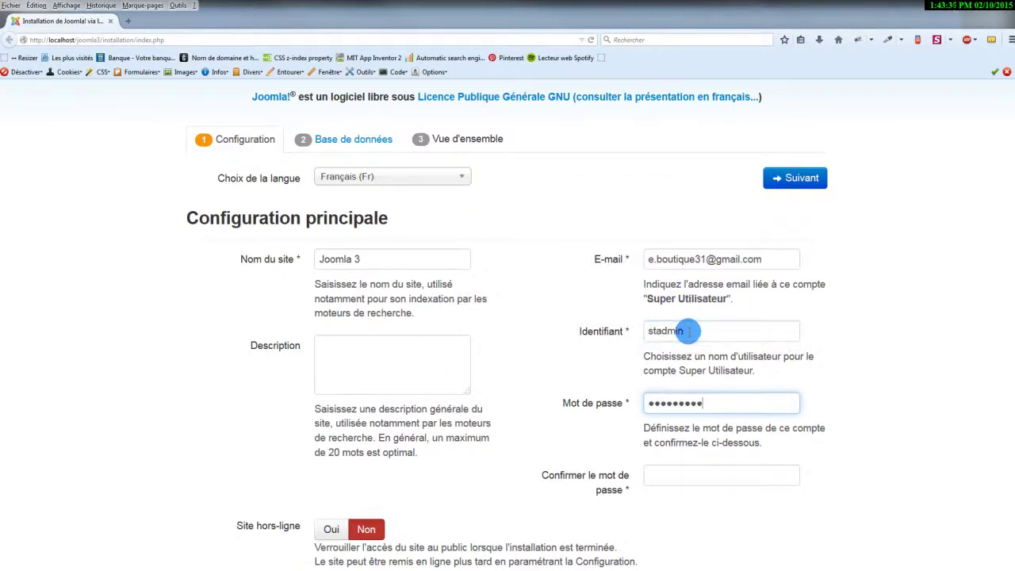
key("BackSpace")
type("•••")
key("Tab")
type("•")
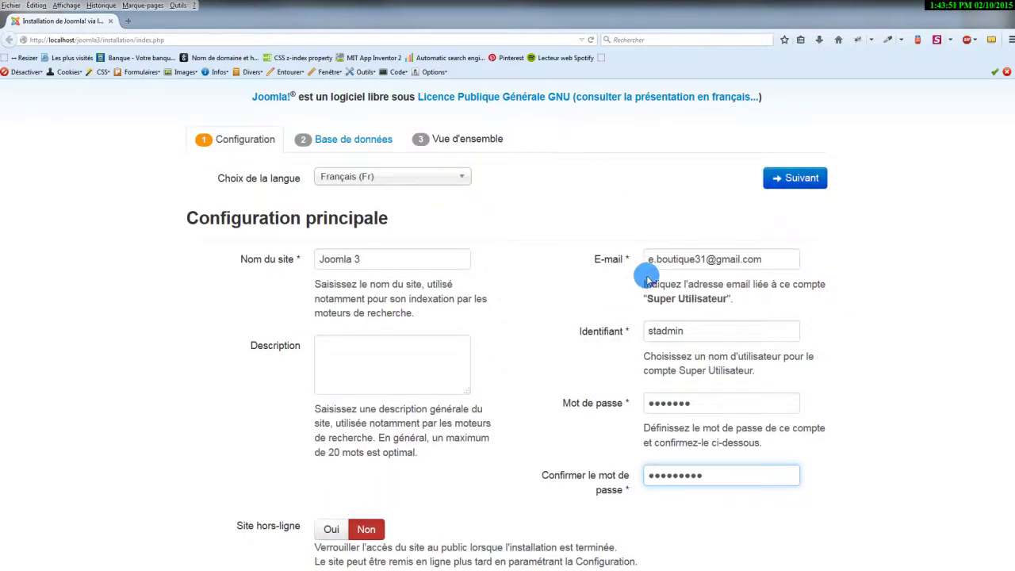
left_click(811, 181)
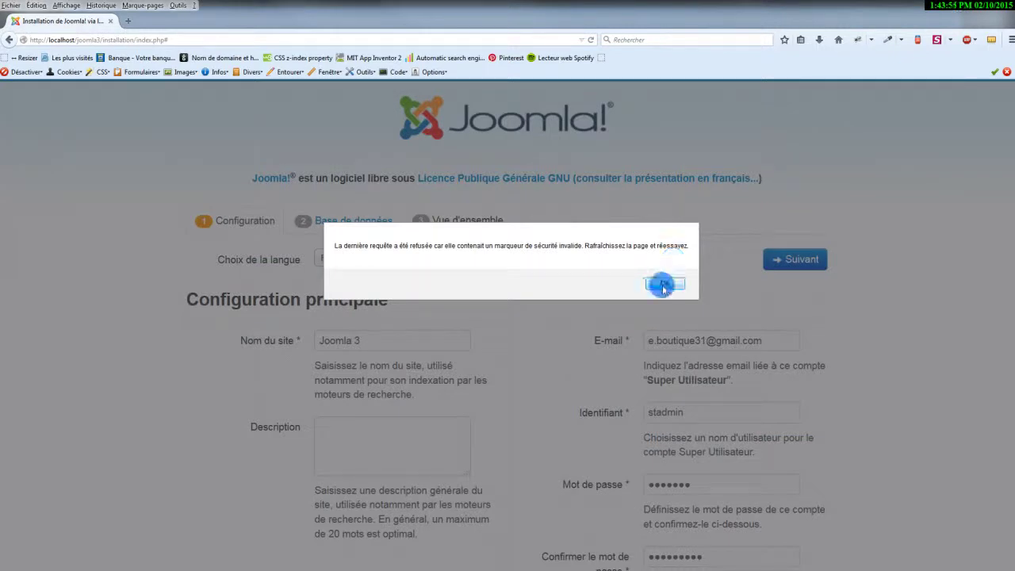
left_click(665, 283)
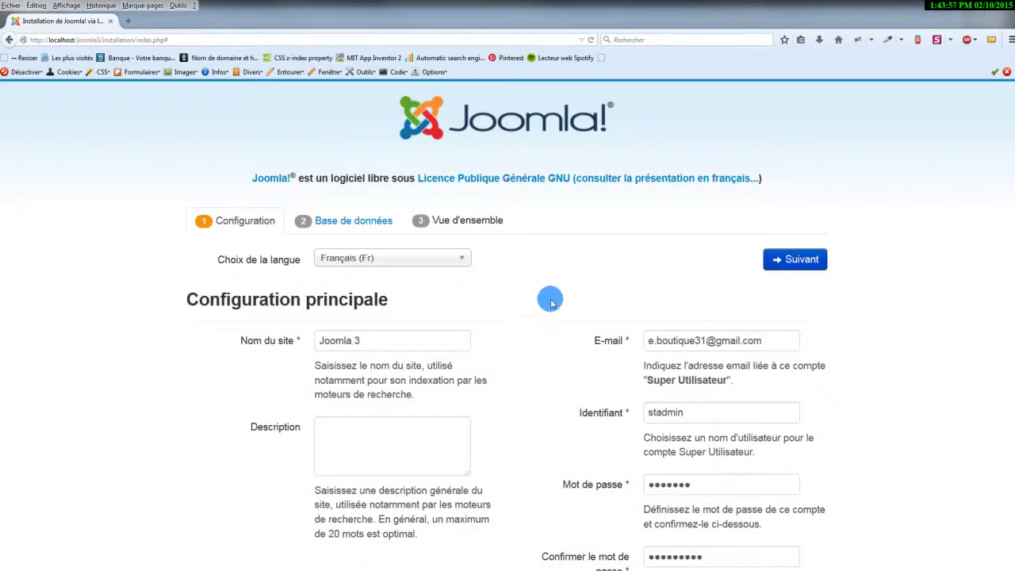
On the database step, enter root as the database username.
left_click(379, 363)
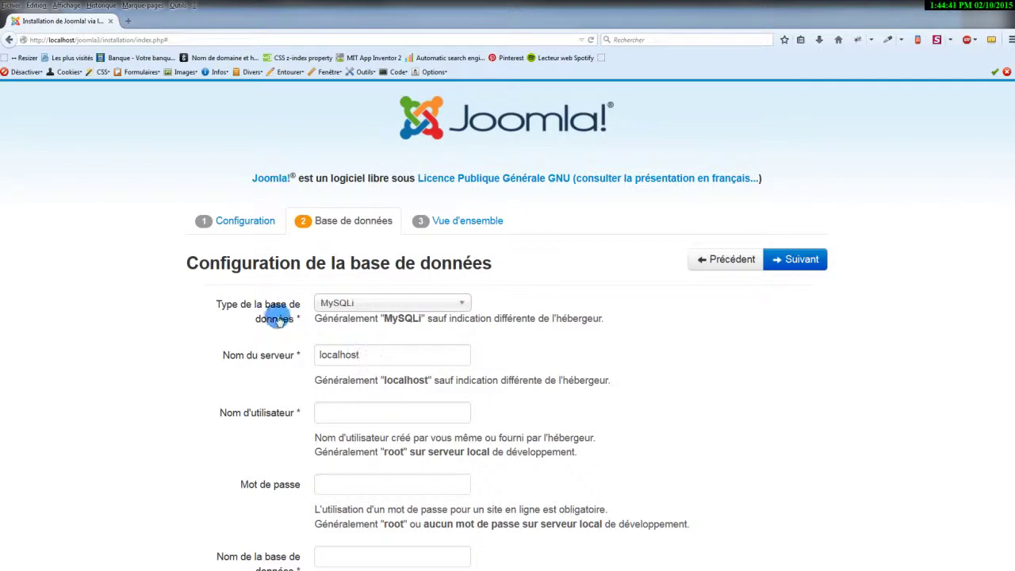
scroll(517, 336, "down", 1)
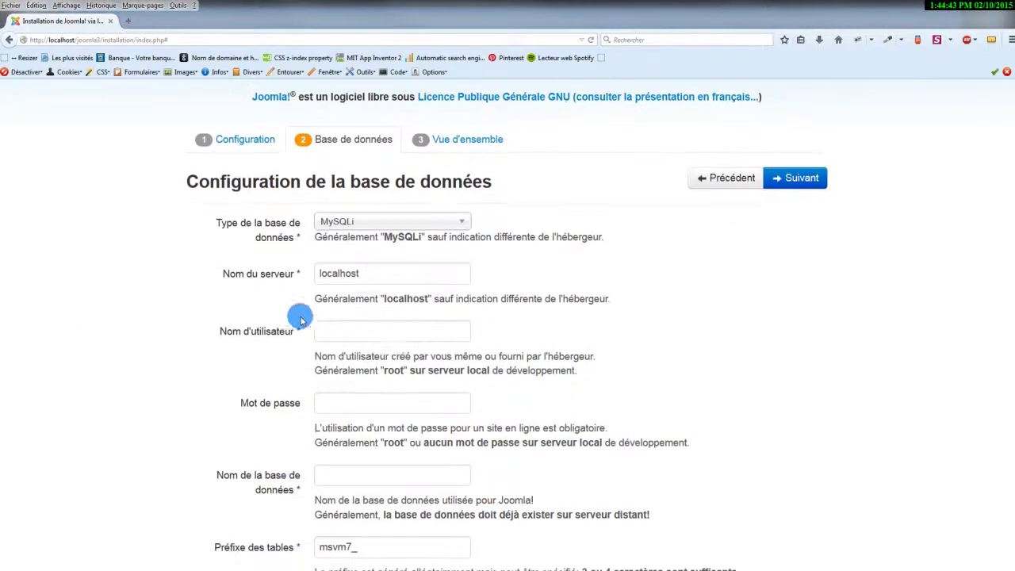
left_click(358, 332)
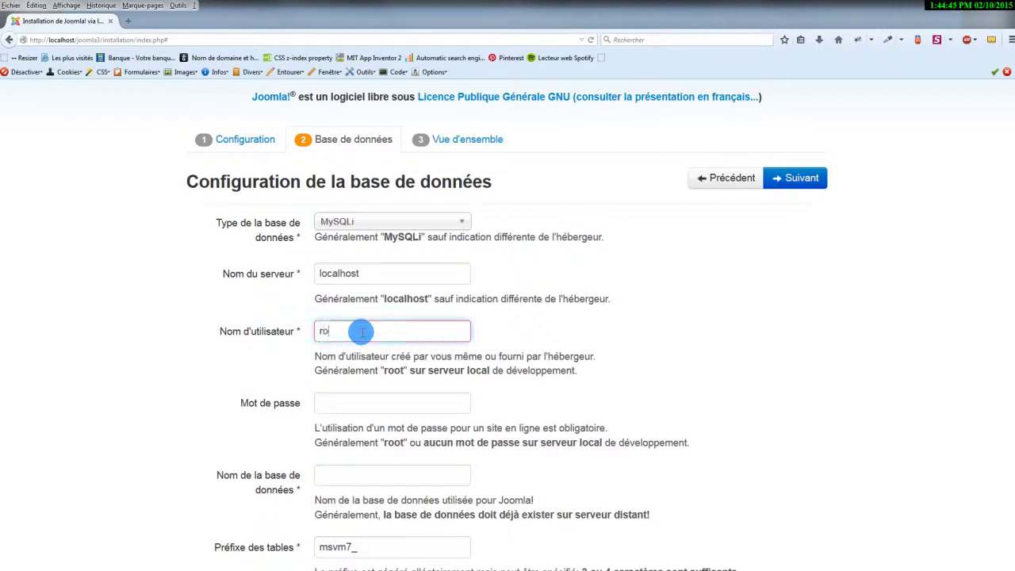
type("root")
key("Tab")
Leave the password blank, set database name joomla3, and check the msvm7_ table prefix.
scroll(358, 331, "down", 1)
left_click(387, 390)
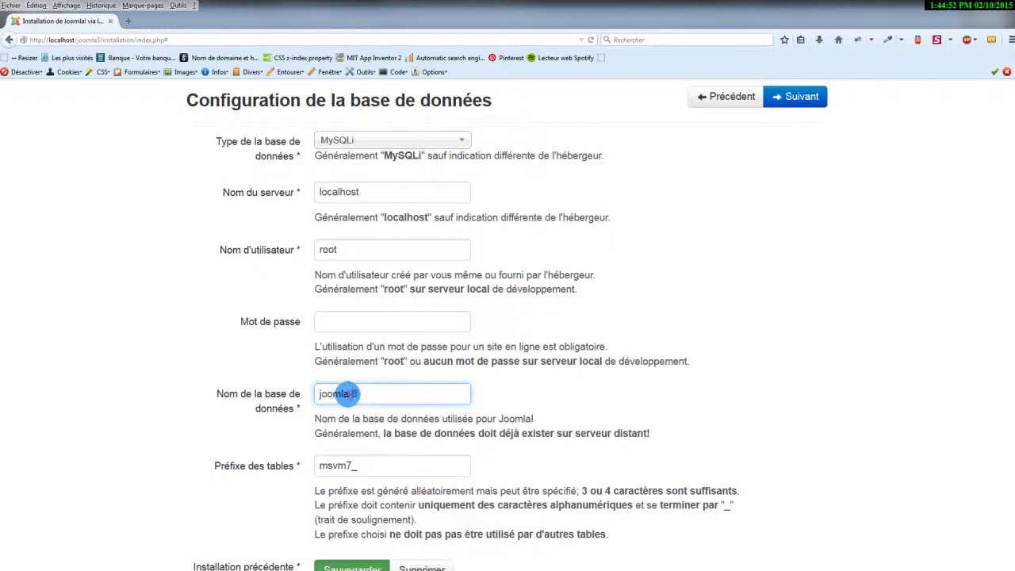
type("-")
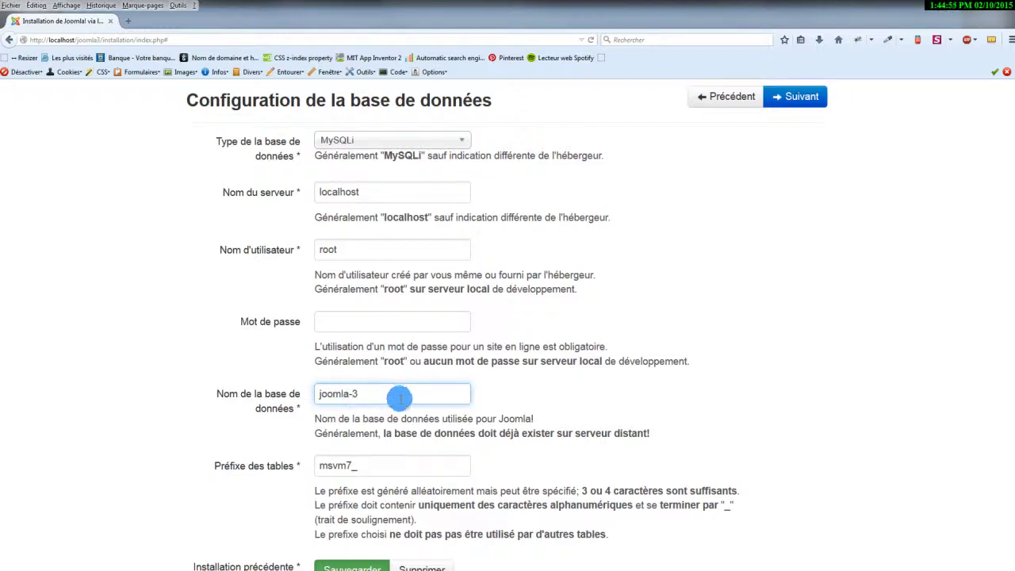
double_click(350, 393)
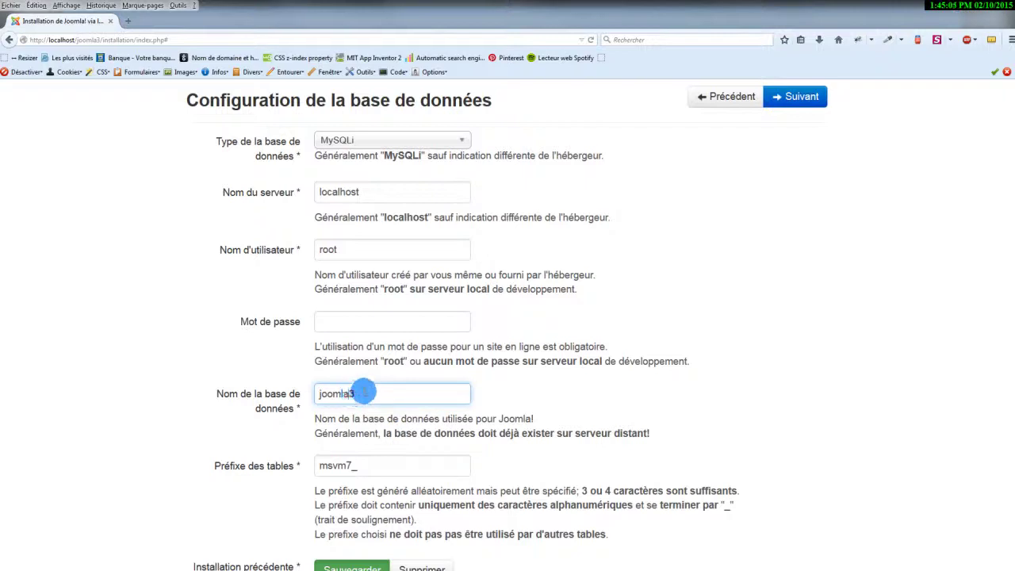
left_click_drag(363, 394, 317, 393)
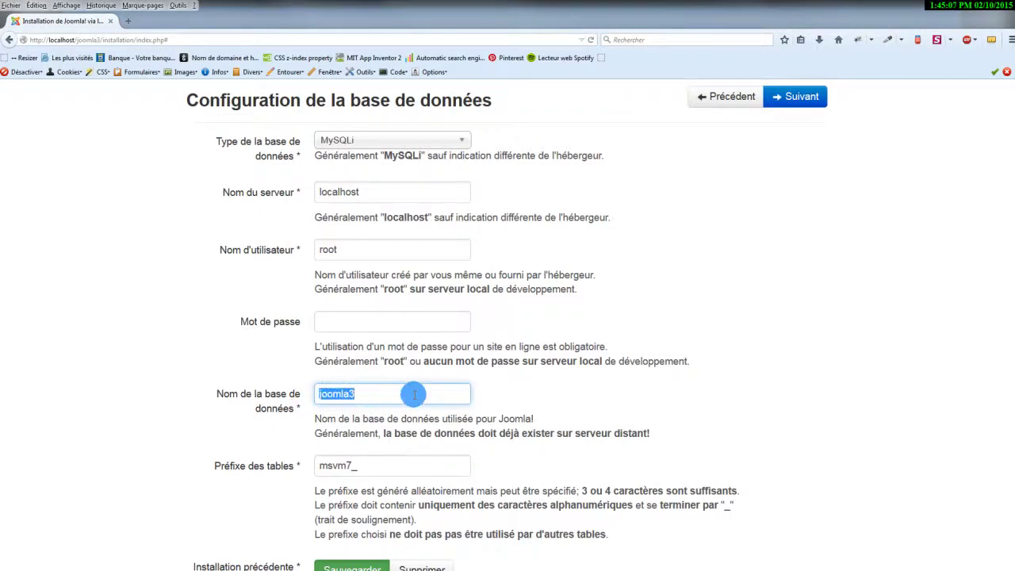
scroll(417, 394, "down", 1)
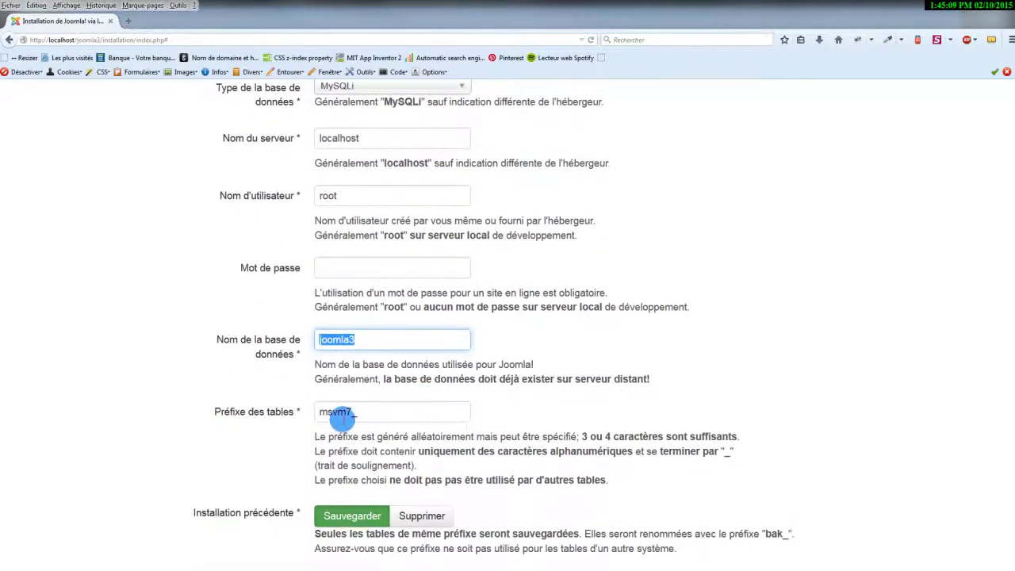
left_click_drag(353, 412, 308, 408)
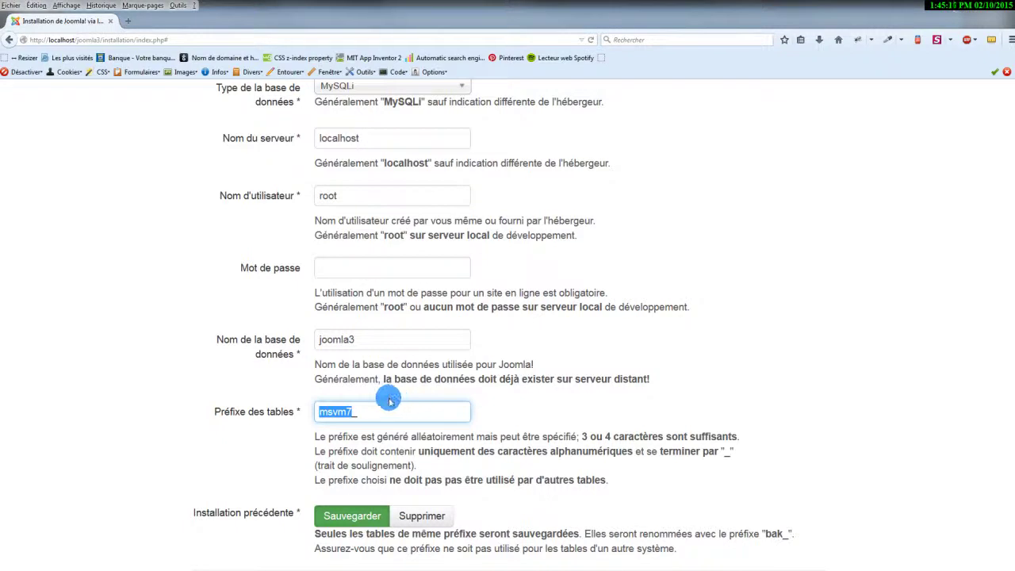
left_click(338, 412)
left_click_drag(352, 411, 312, 411)
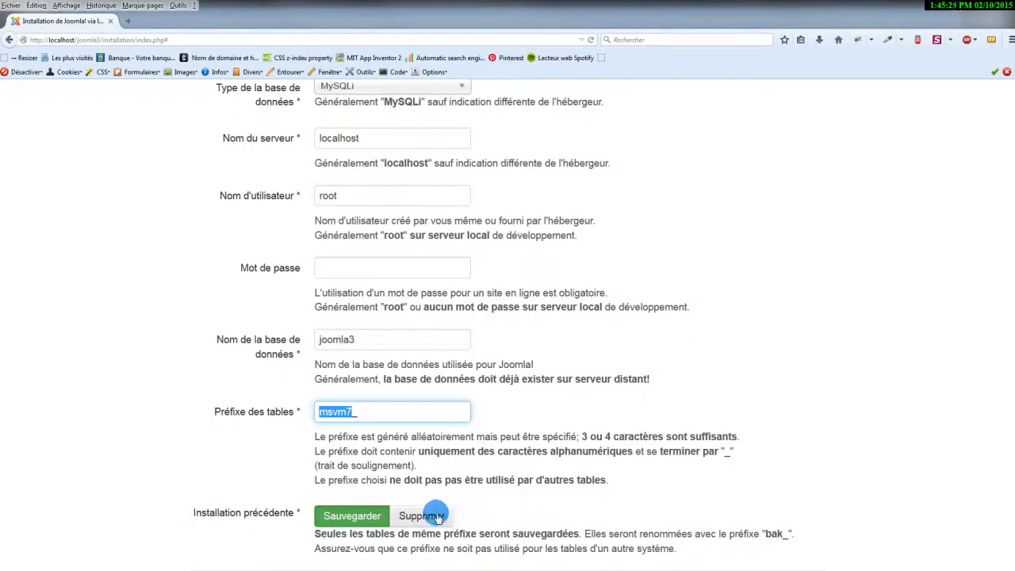
scroll(571, 517, "up", 2)
scroll(593, 506, "down", 2)
scroll(453, 526, "up", 5)
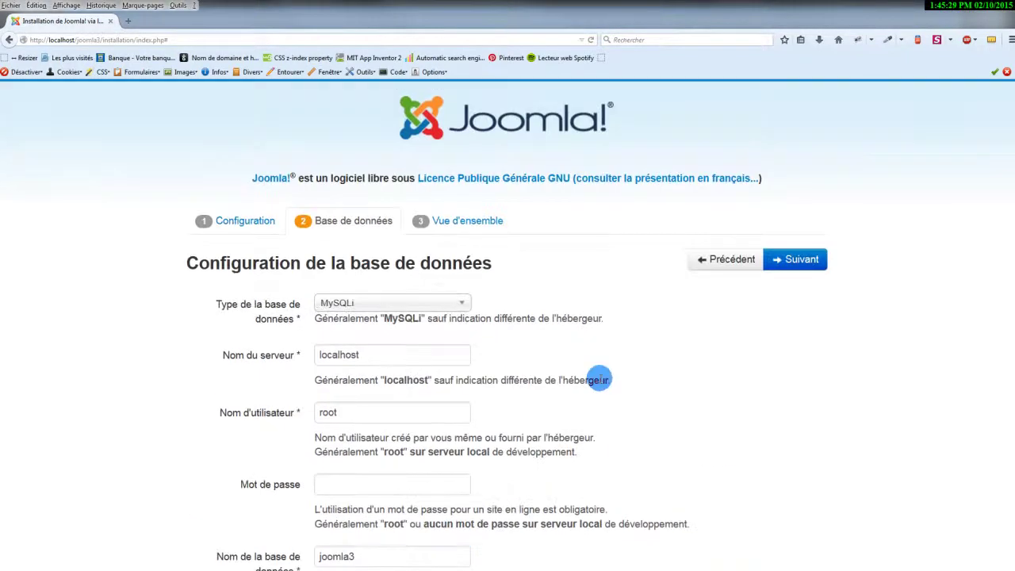
Keep French learning sample data, review the overview checks, and launch the installation with Installer.
left_click(799, 268)
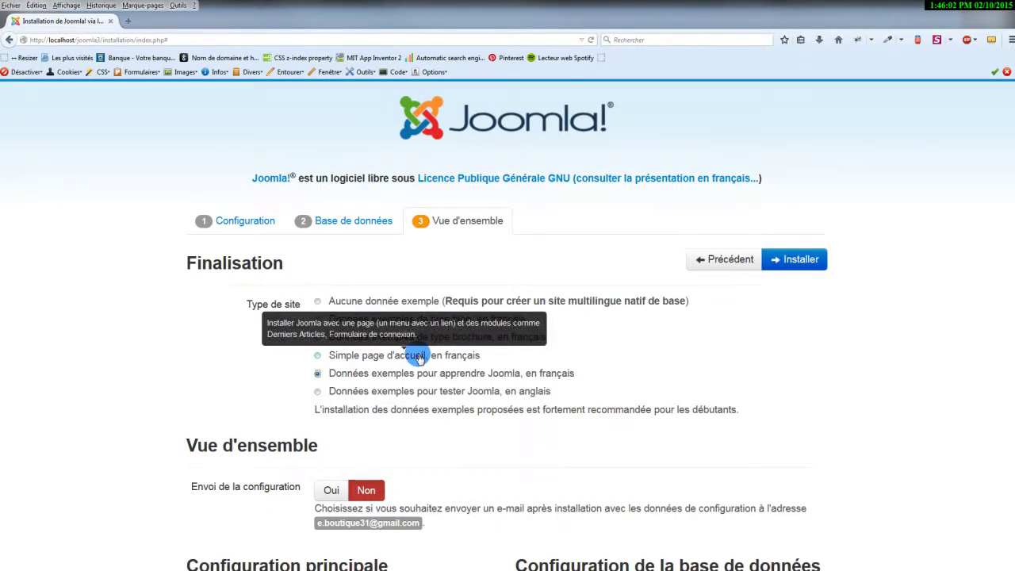
scroll(665, 367, "down", 2)
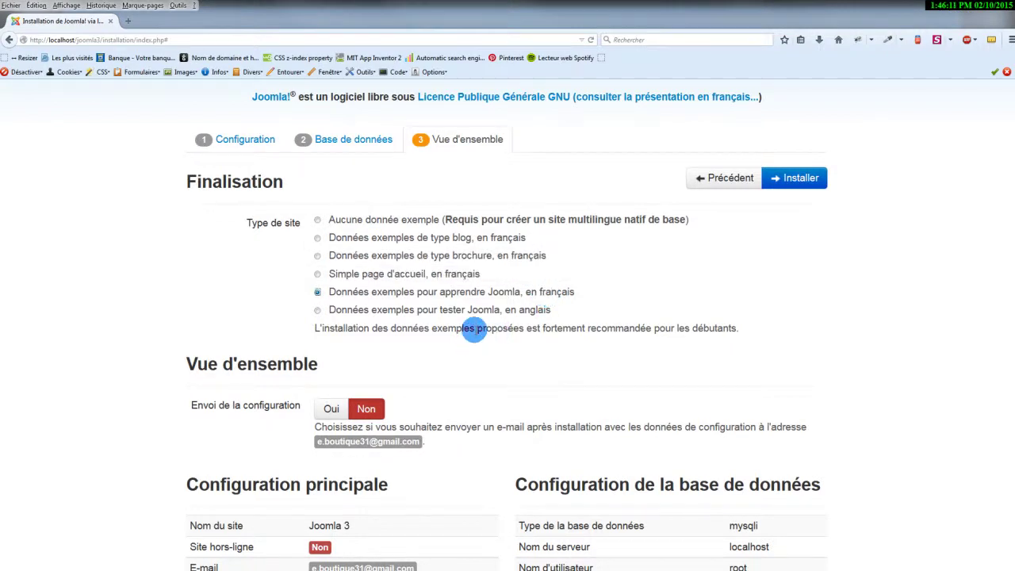
scroll(456, 329, "down", 2)
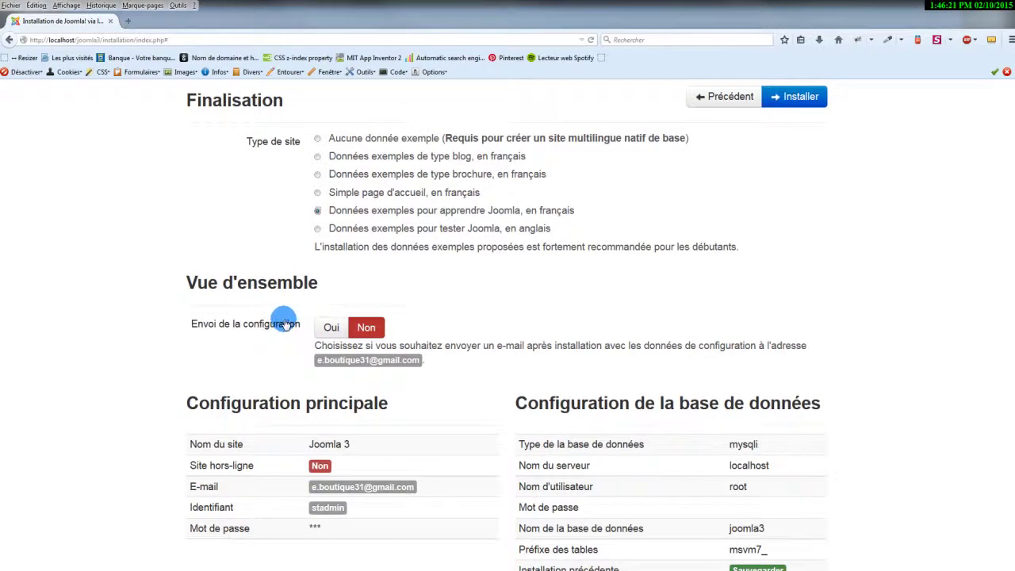
scroll(286, 323, "down", 2)
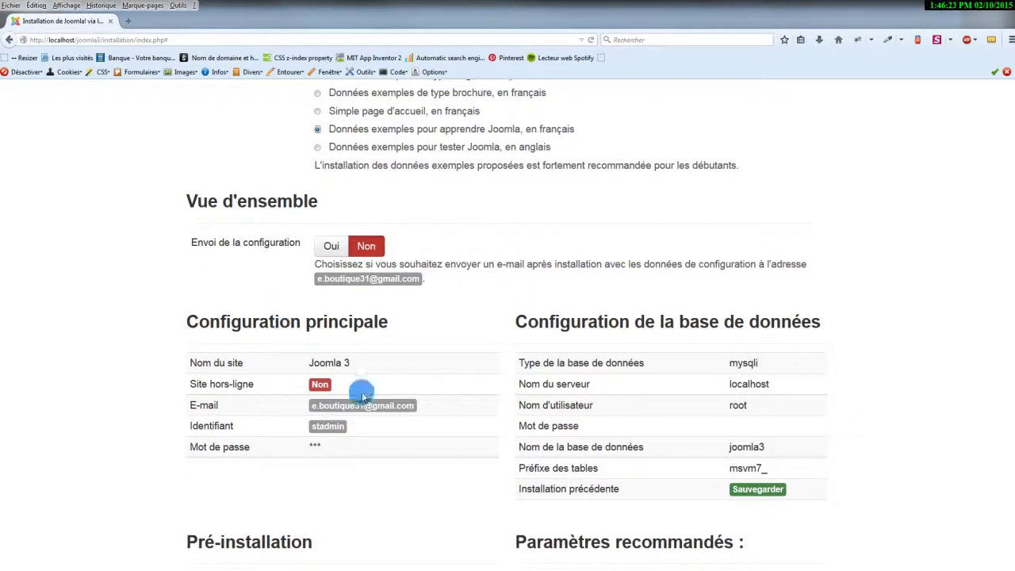
scroll(582, 388, "down", 2)
scroll(460, 333, "down", 3)
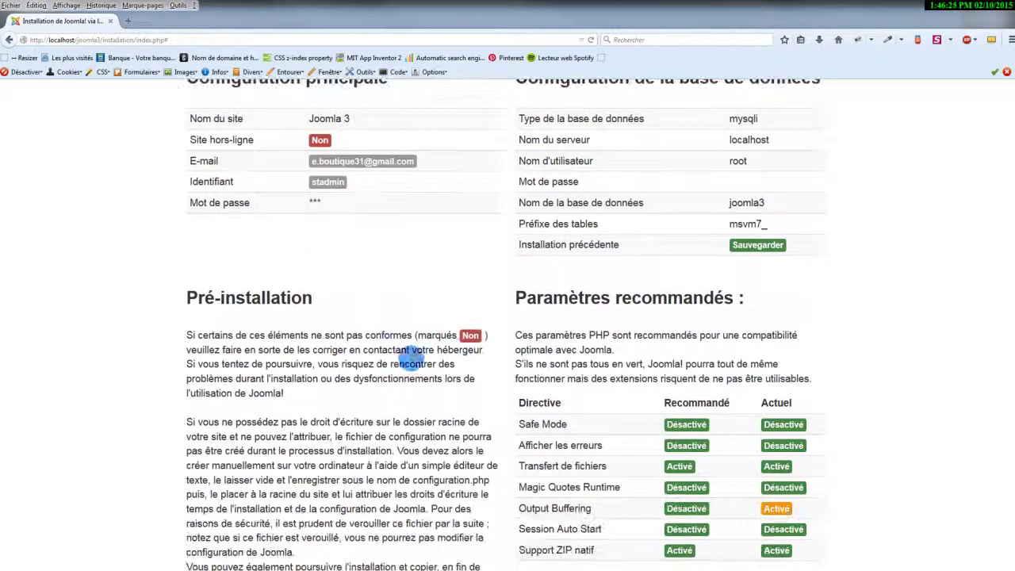
scroll(409, 370, "down", 1)
scroll(409, 369, "down", 1)
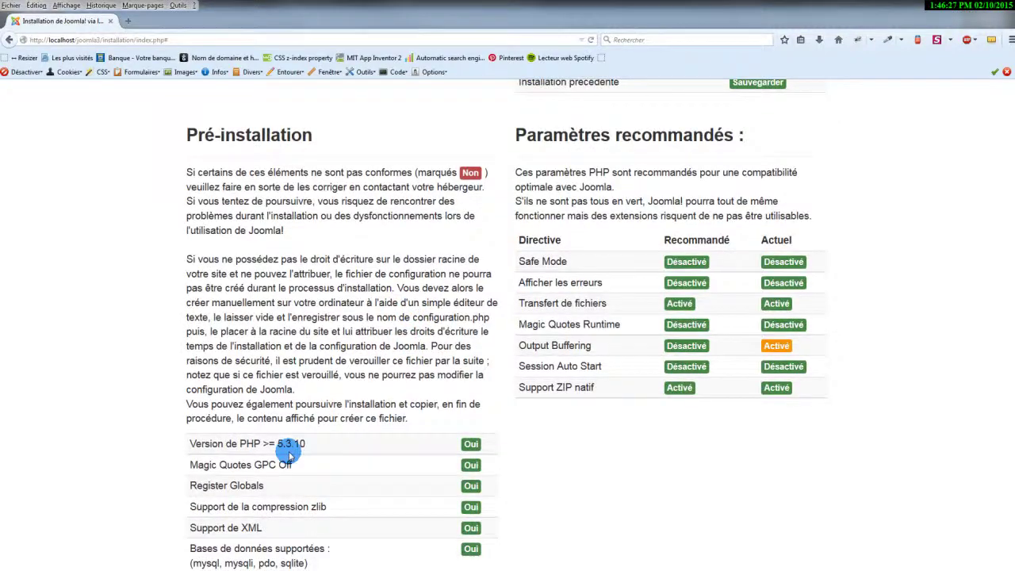
scroll(423, 427, "down", 2)
scroll(436, 233, "up", 2)
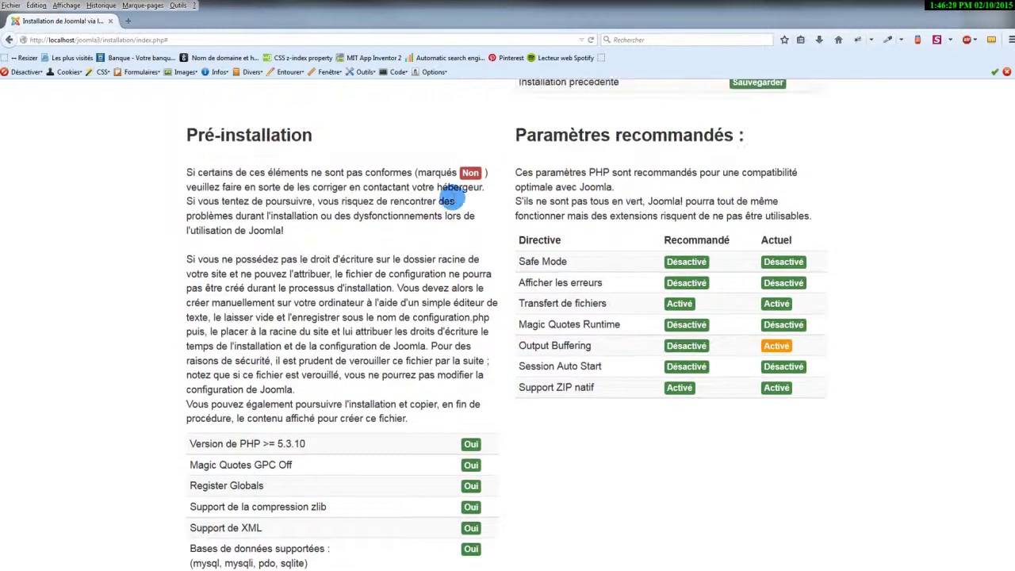
scroll(393, 333, "down", 4)
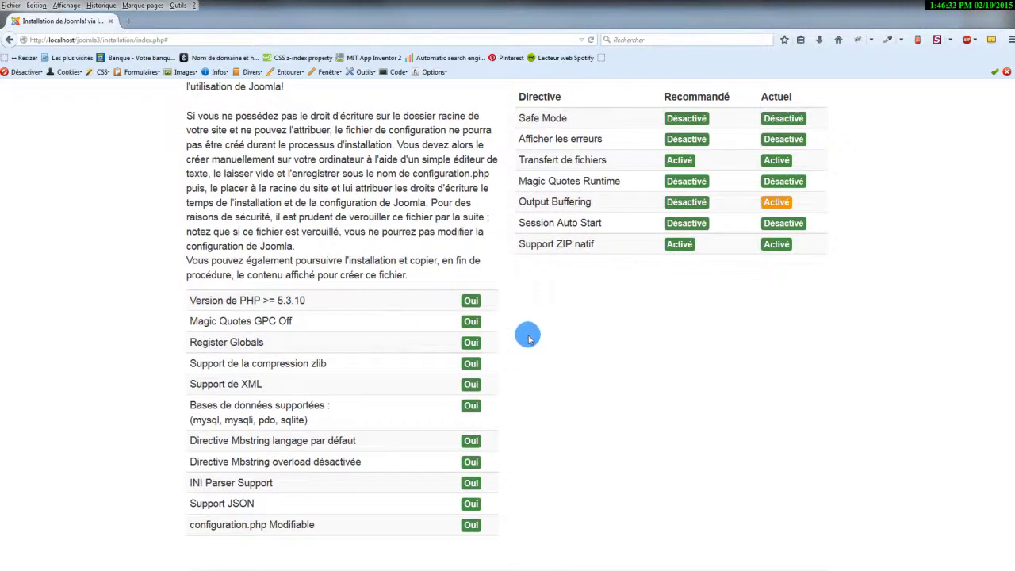
scroll(605, 301, "up", 2)
scroll(595, 337, "up", 15)
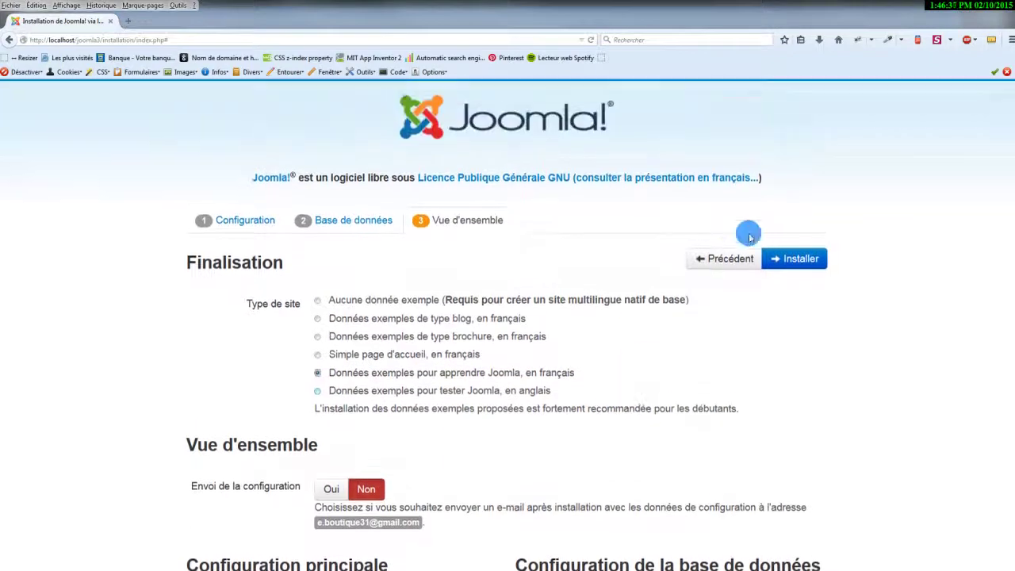
left_click(795, 254)
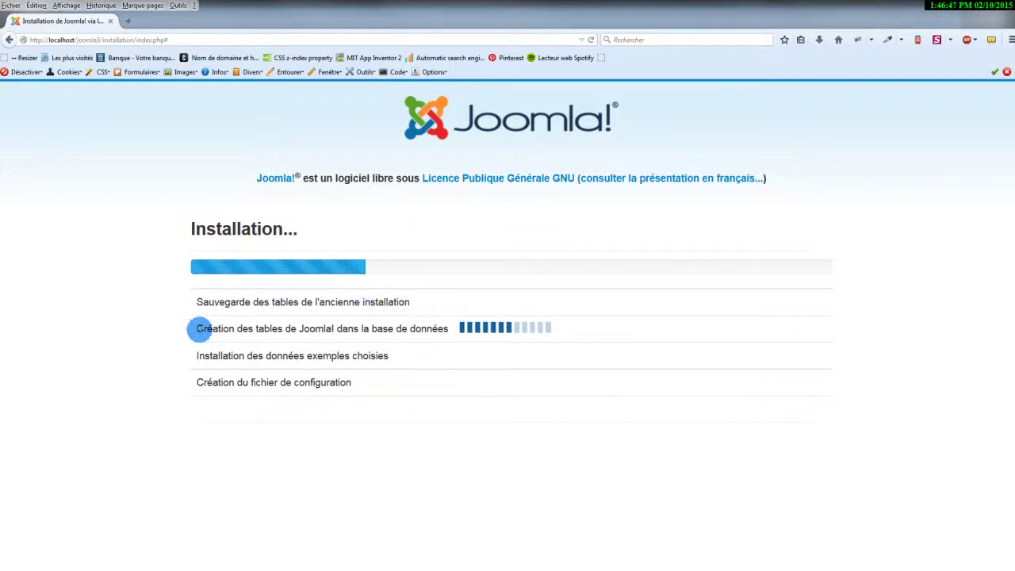
Follow the database table creation and sample data installation steps until Joomla reports it is installed.
left_click_drag(194, 328, 448, 331)
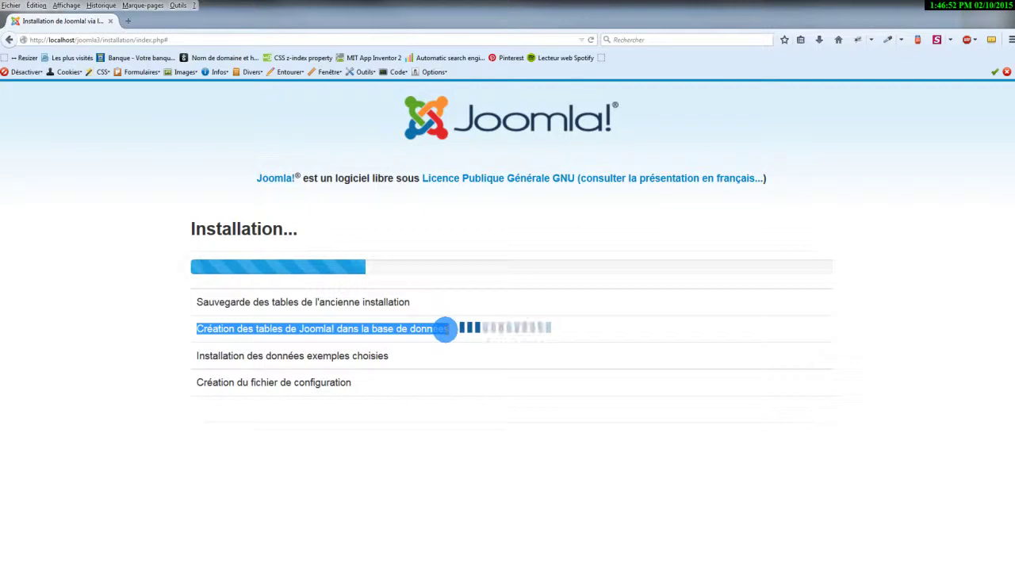
left_click(198, 355)
left_click_drag(198, 355, 391, 361)
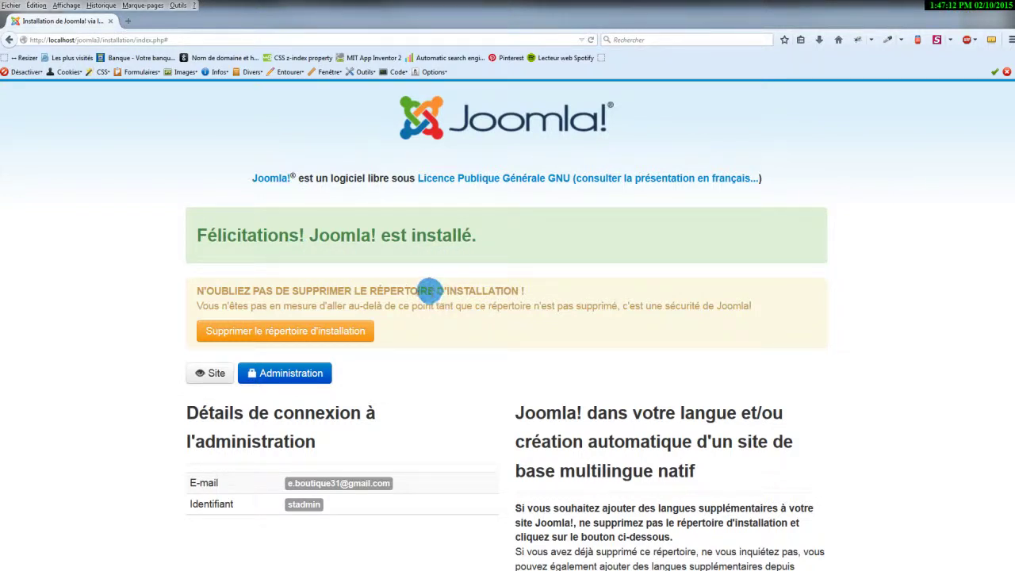
Delete the installation folder as the warning advises and open the new site's front end.
scroll(444, 289, "down", 1)
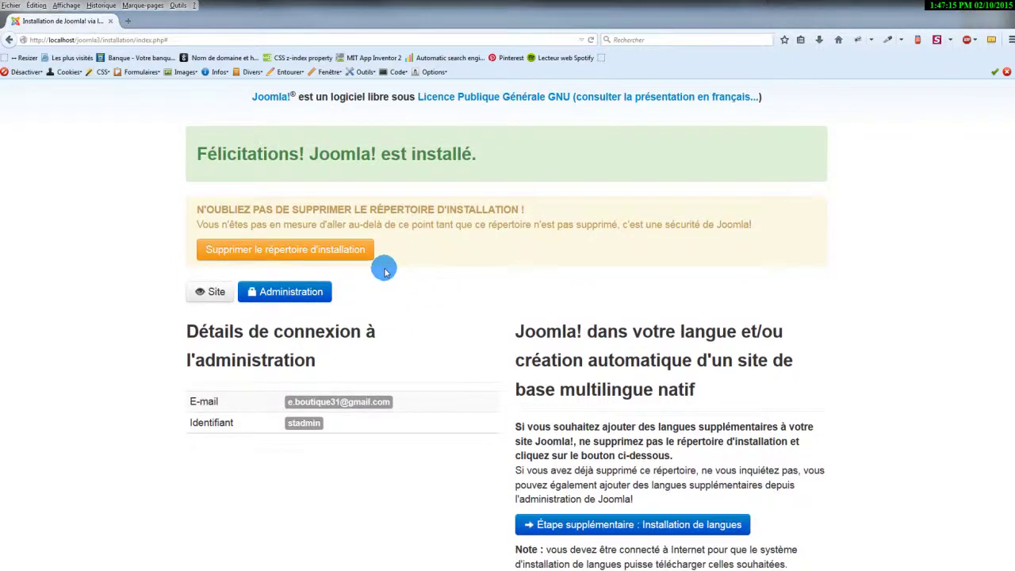
left_click_drag(196, 210, 531, 210)
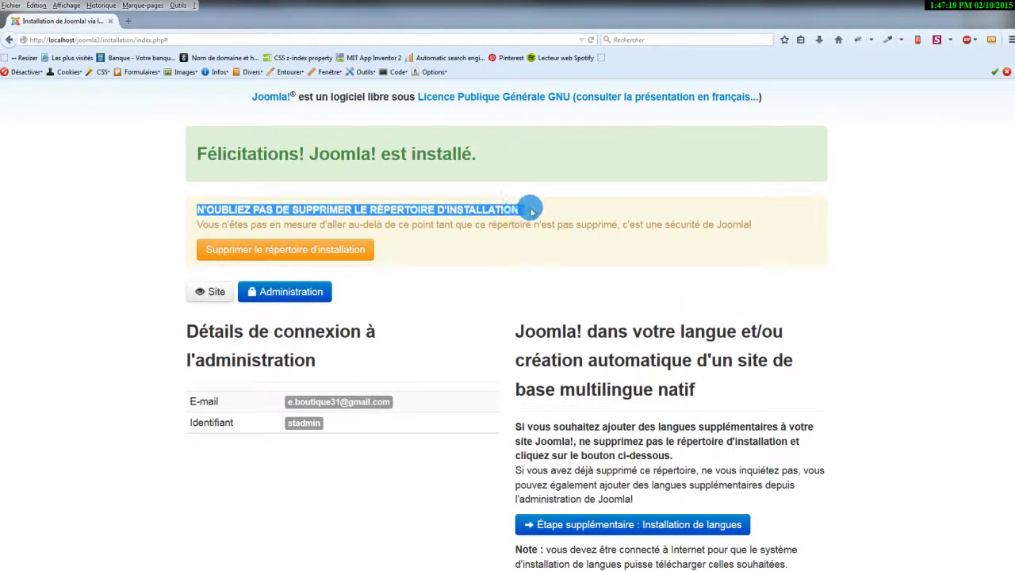
left_click(462, 210)
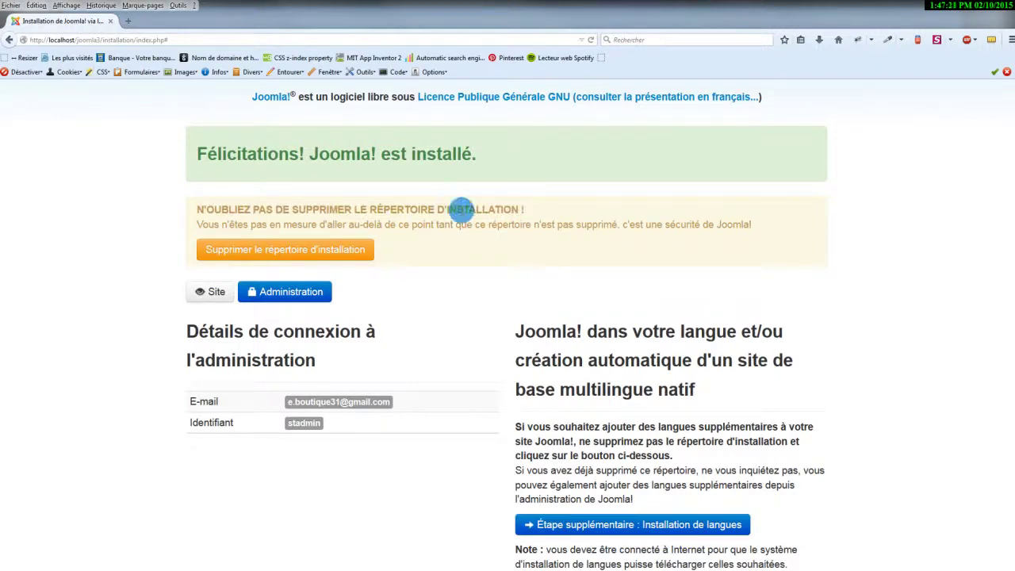
triple_click(458, 208)
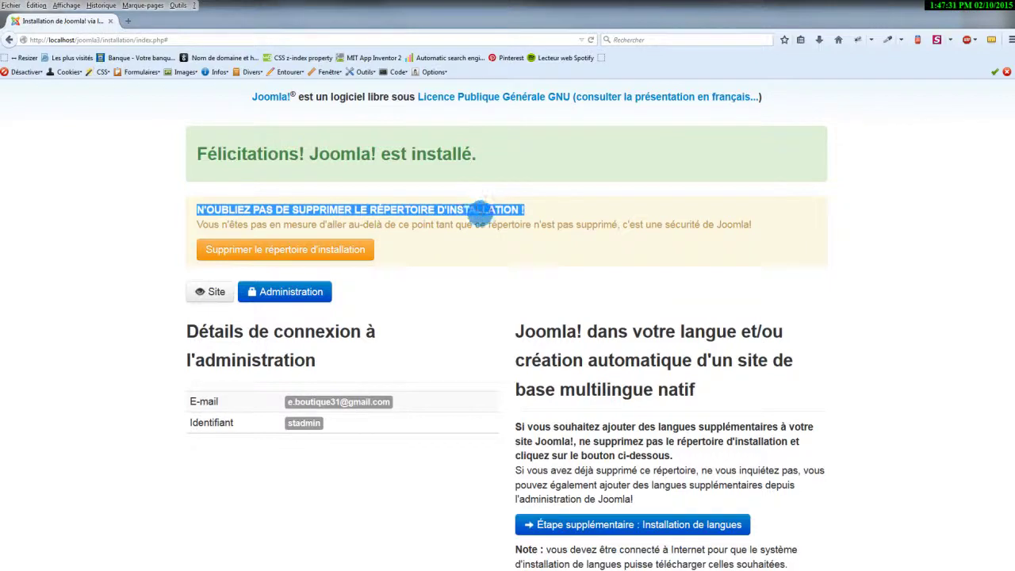
left_click(342, 252)
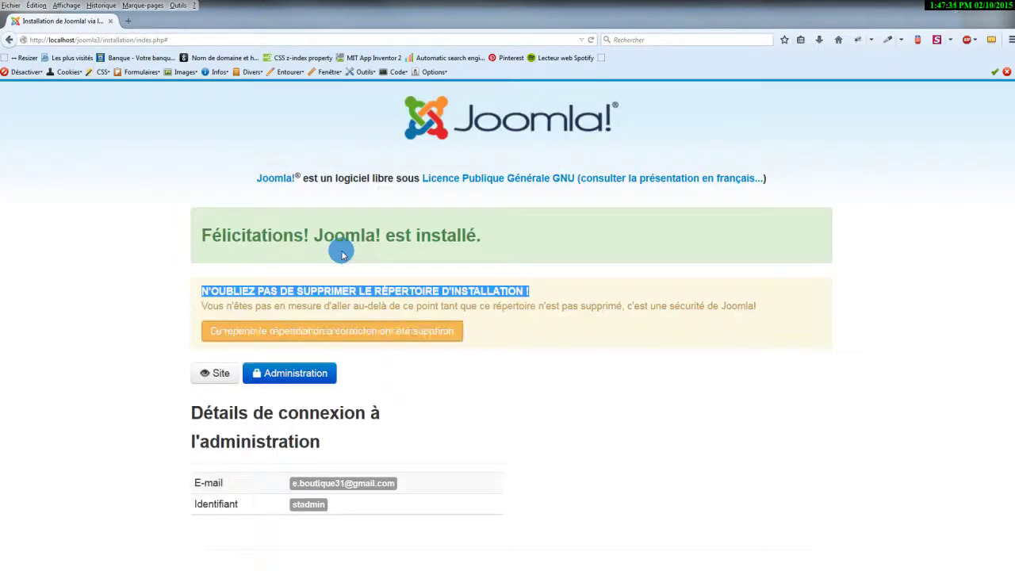
left_click(211, 376)
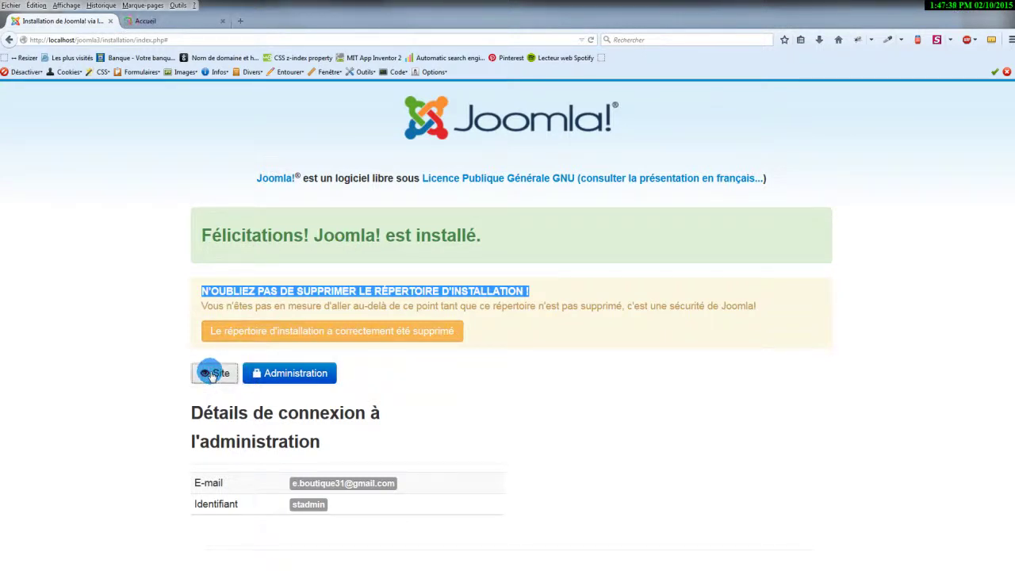
Open the administration login and view the new French sample site's Accueil home page.
left_click(283, 380)
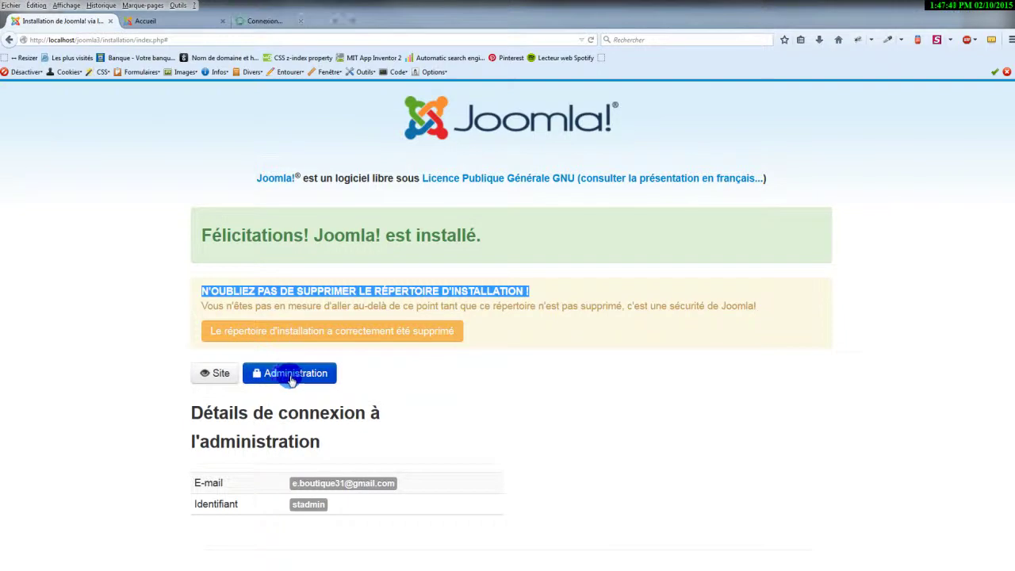
left_click(141, 22)
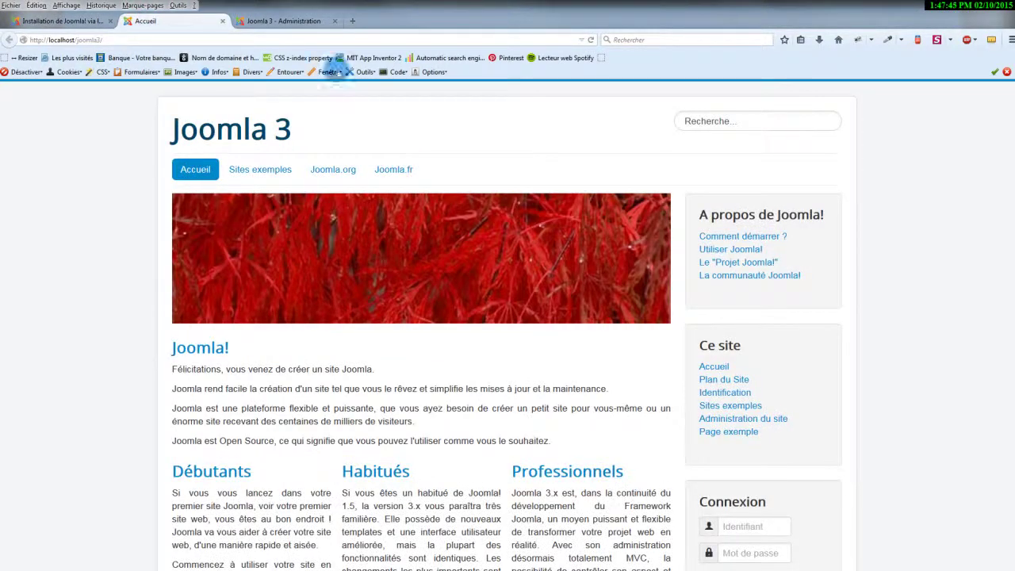
left_click(295, 21)
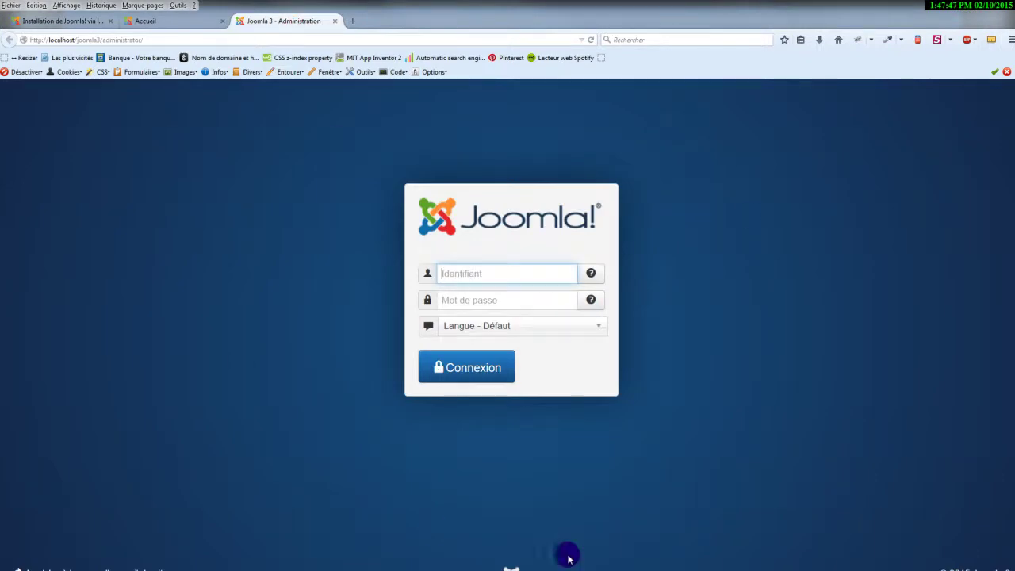
Log in to the control panel with the administrator username and password, retrying after the first failure.
left_click(497, 275)
type("stadmin")
key("Tab")
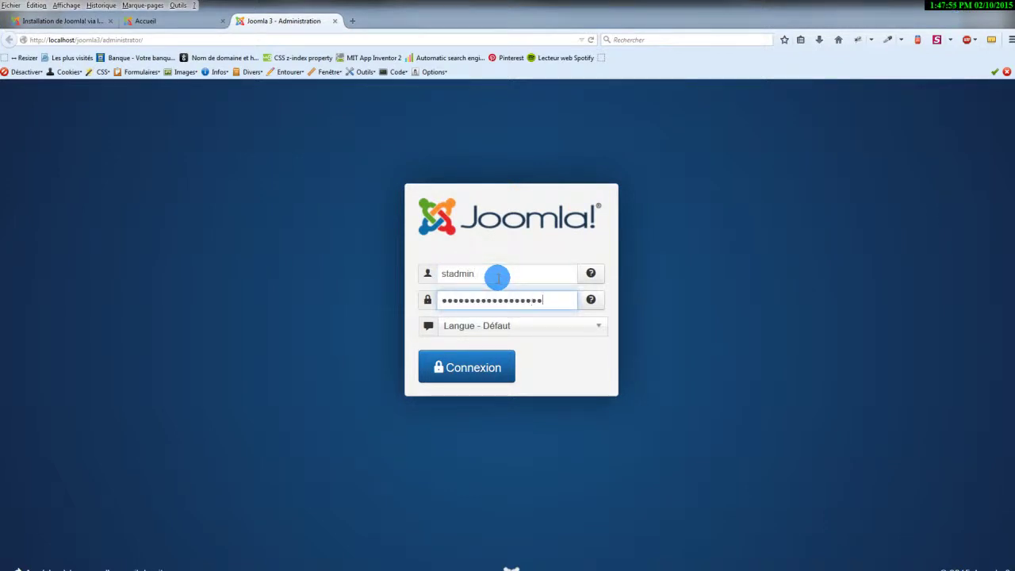
key("Return")
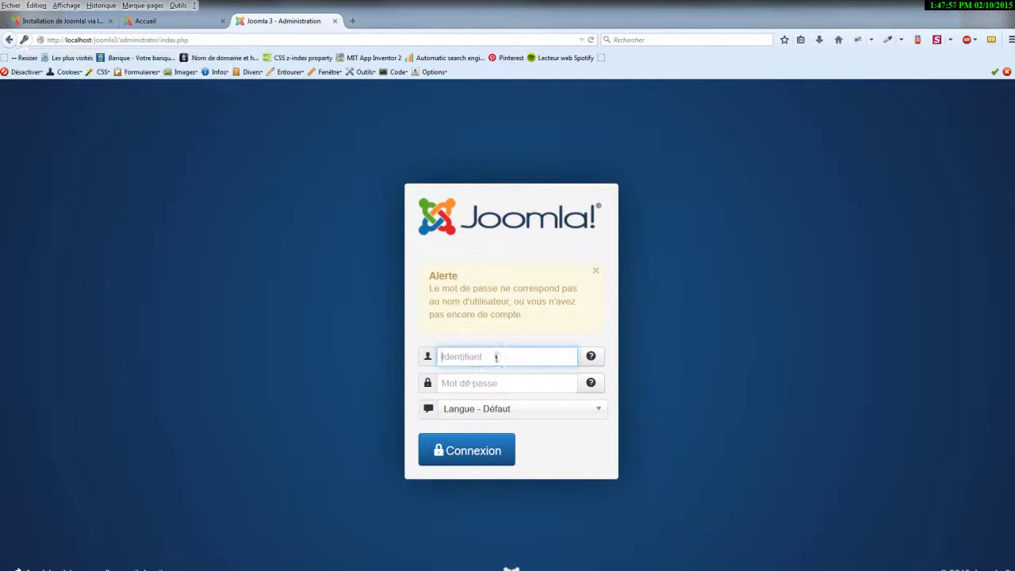
left_click(495, 356)
type("stadmi")
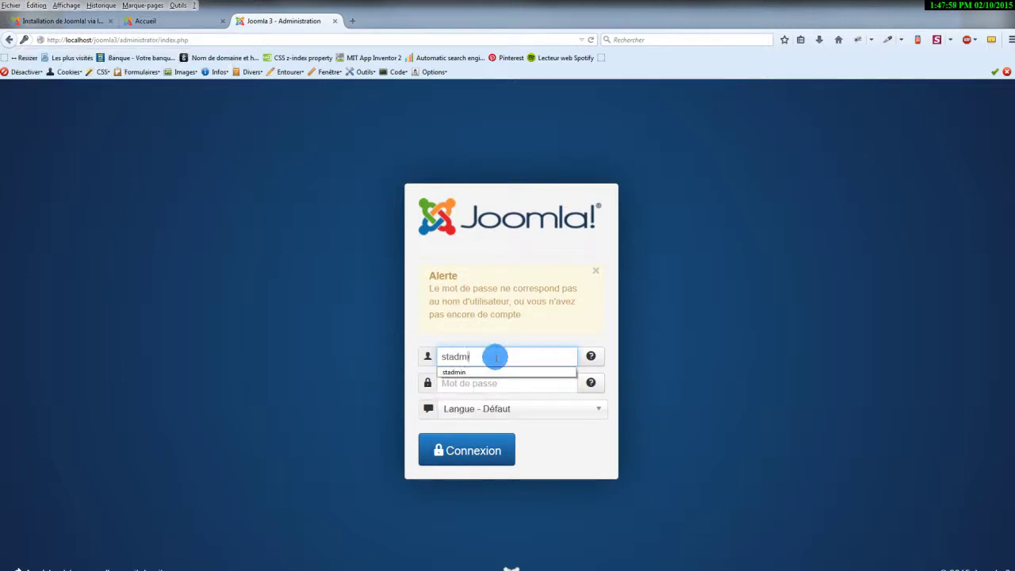
type("n")
key("Tab")
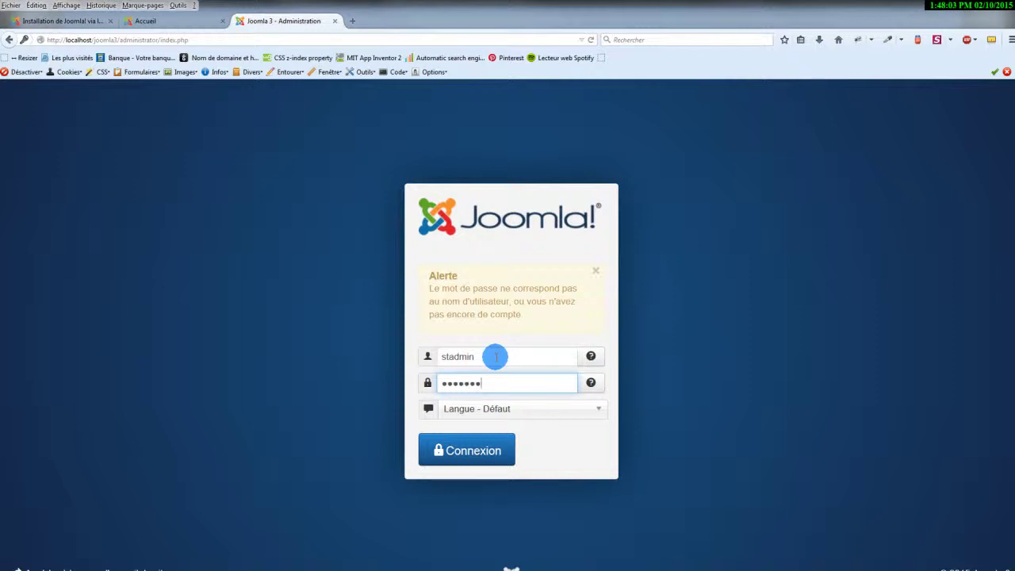
left_click(466, 452)
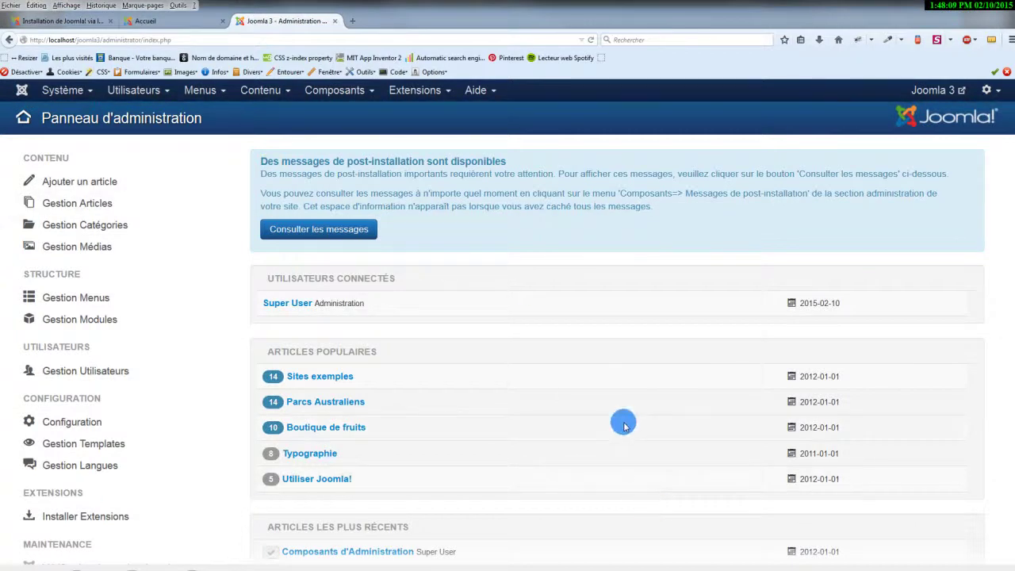
key("ctrl+minus")
key("ctrl+minus")
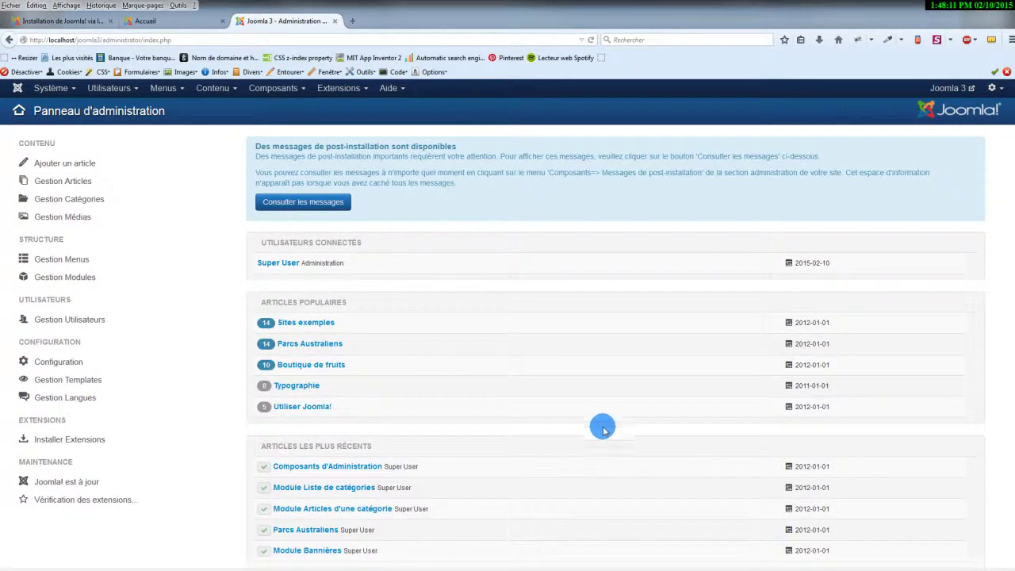